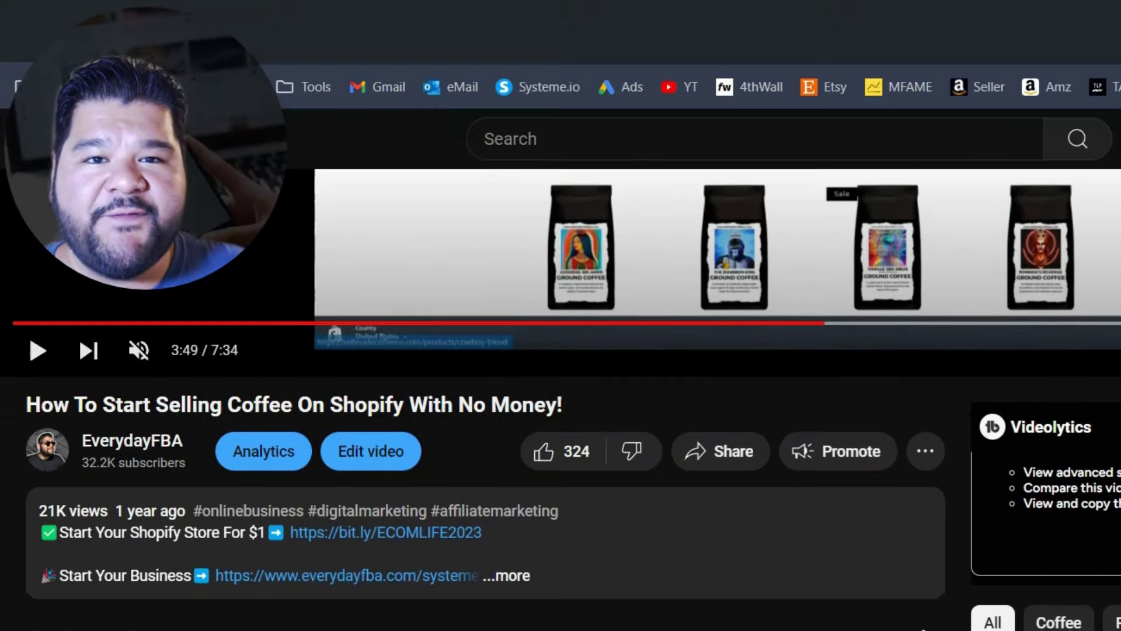
Highlight the full title of the Shopify coffee-selling video.
triple_click(322, 411)
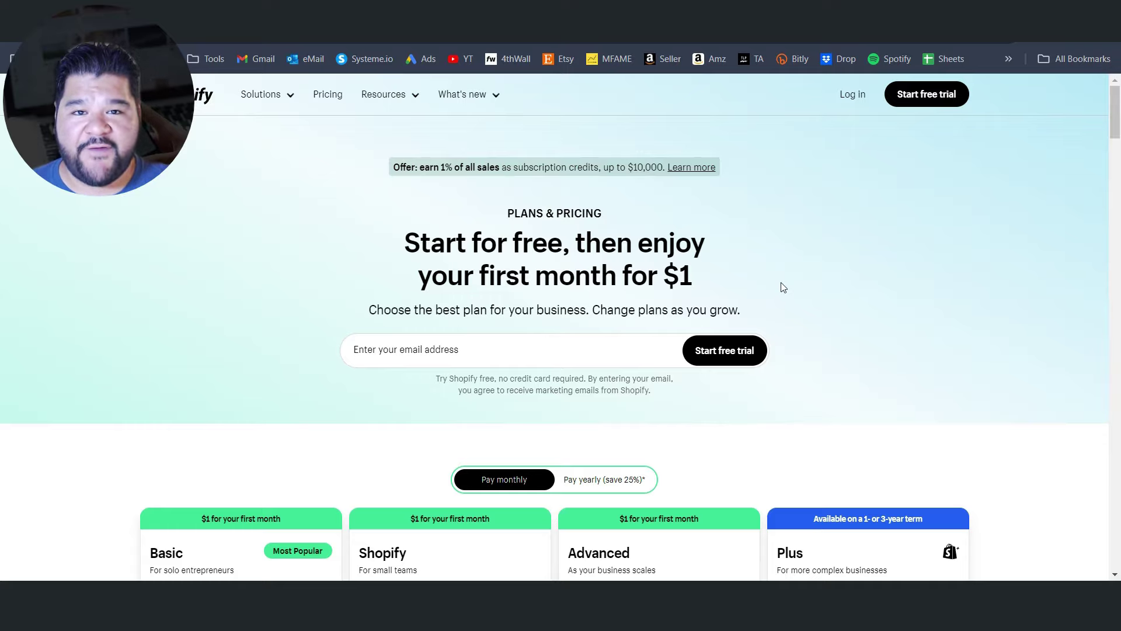
Emphasize the '$1 first month' offer in Shopify's pricing heading.
drag(629, 275, 693, 275)
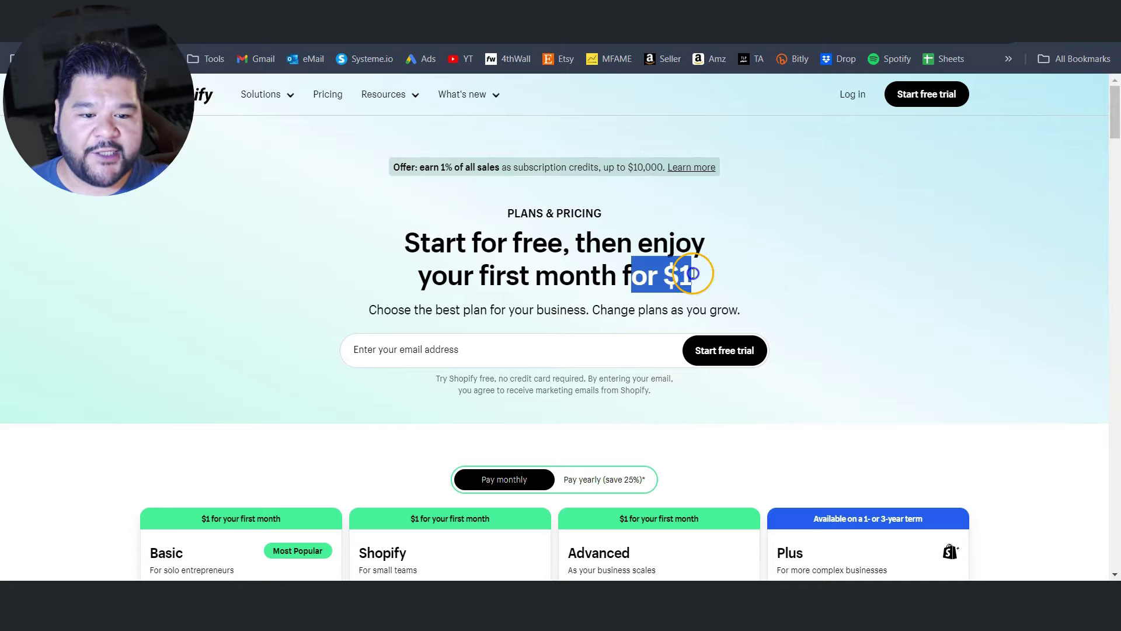
scroll(197, 250, down, 3)
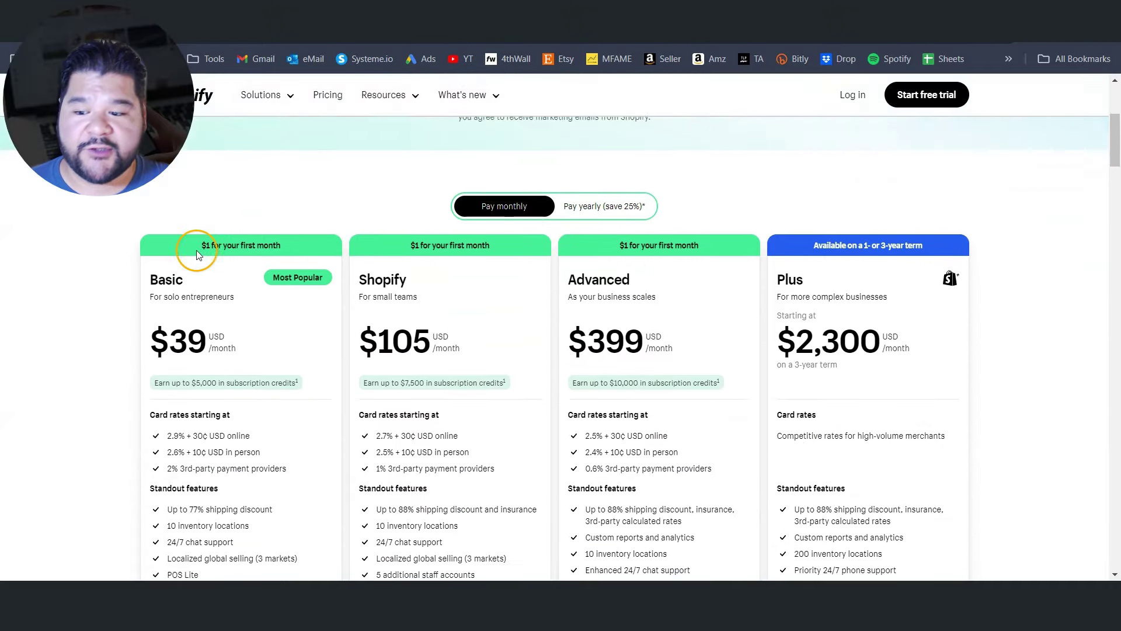
scroll(197, 249, down, 1)
drag(149, 248, 272, 261)
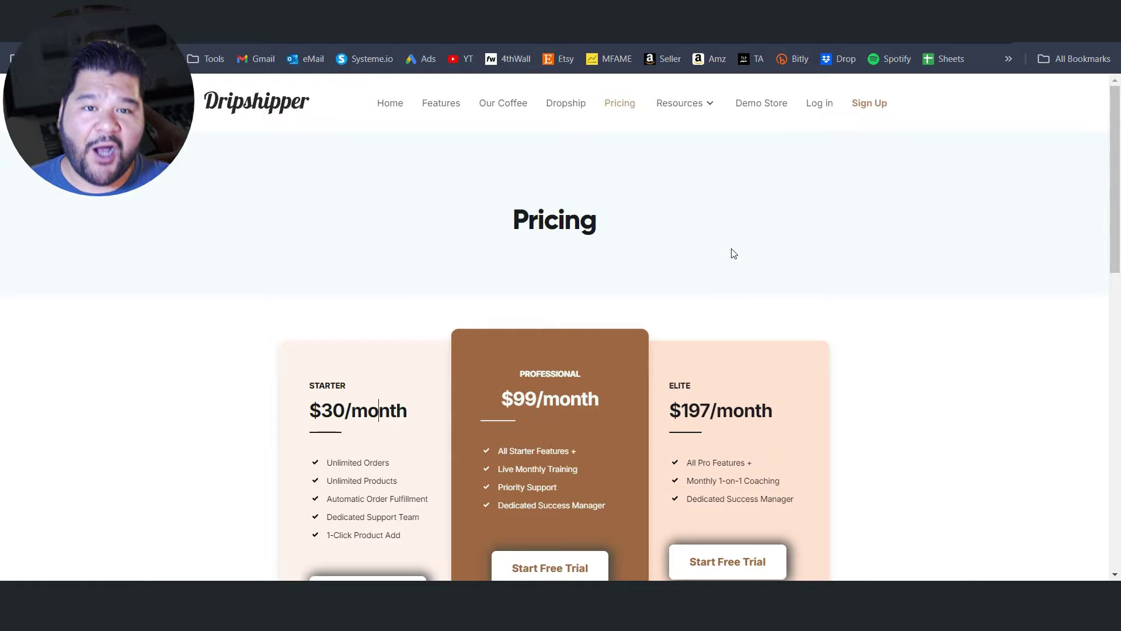
scroll(734, 253, down, 3)
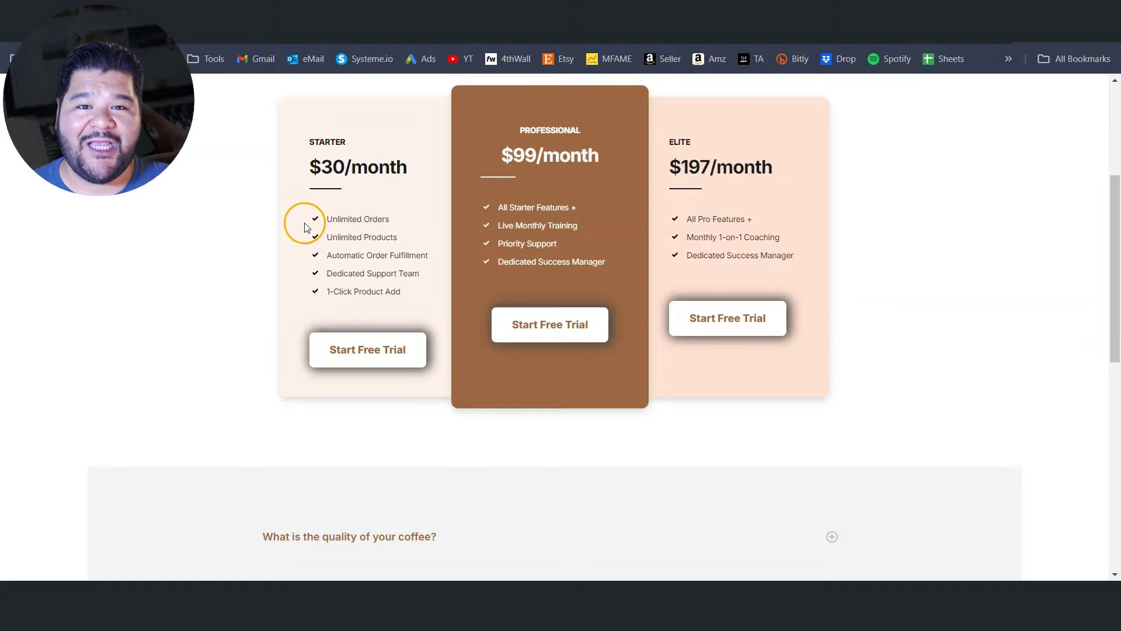
scroll(525, 403, up, 4)
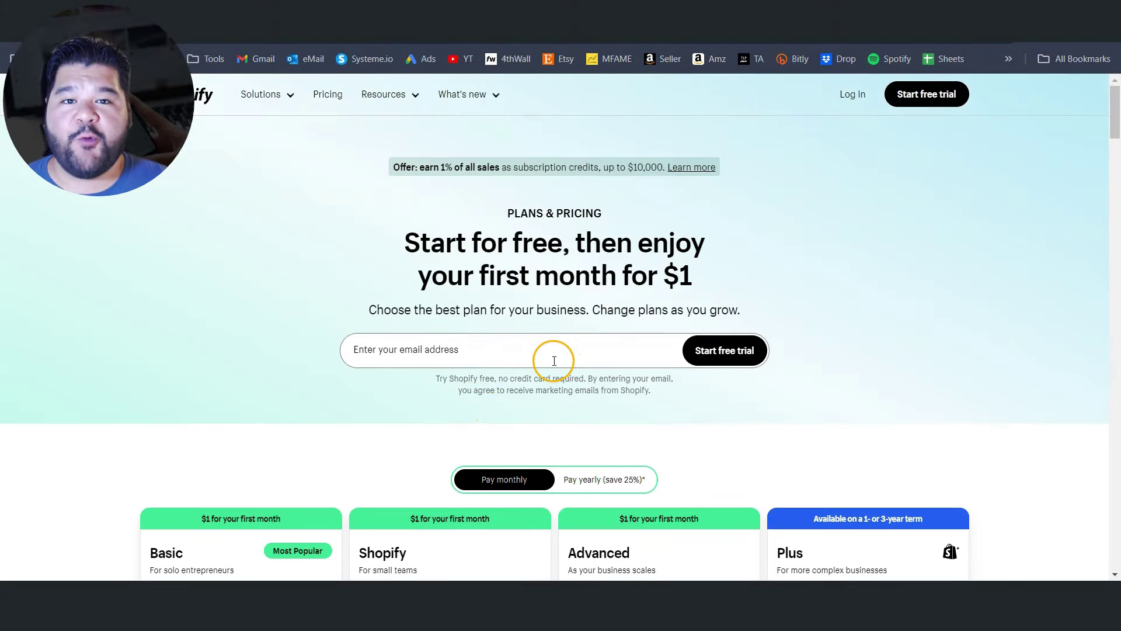
Switch the browser over to the systeme.io homepage.
key(ctrl+Tab)
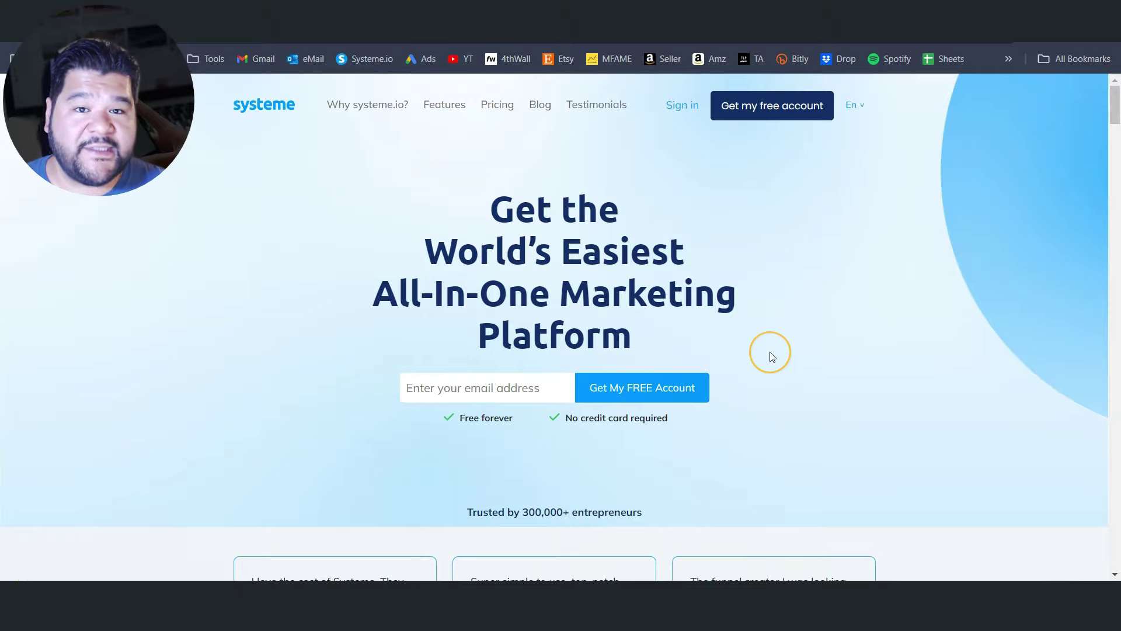
scroll(770, 351, down, 7)
scroll(771, 356, down, 1)
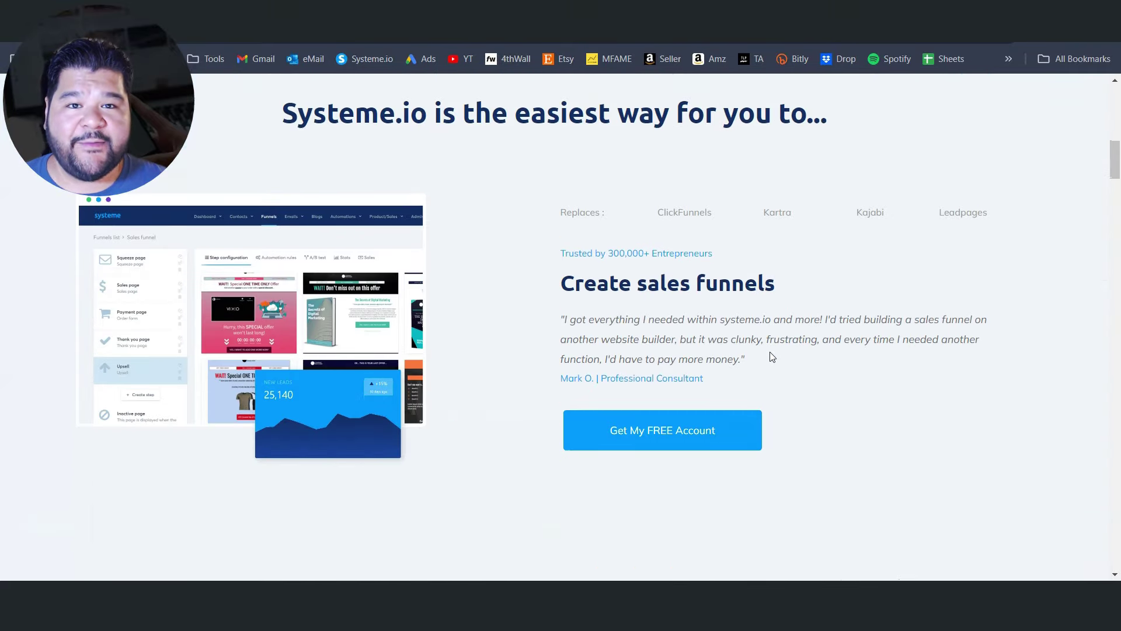
scroll(771, 356, down, 2)
scroll(771, 357, down, 2)
scroll(771, 357, down, 1)
scroll(770, 357, down, 3)
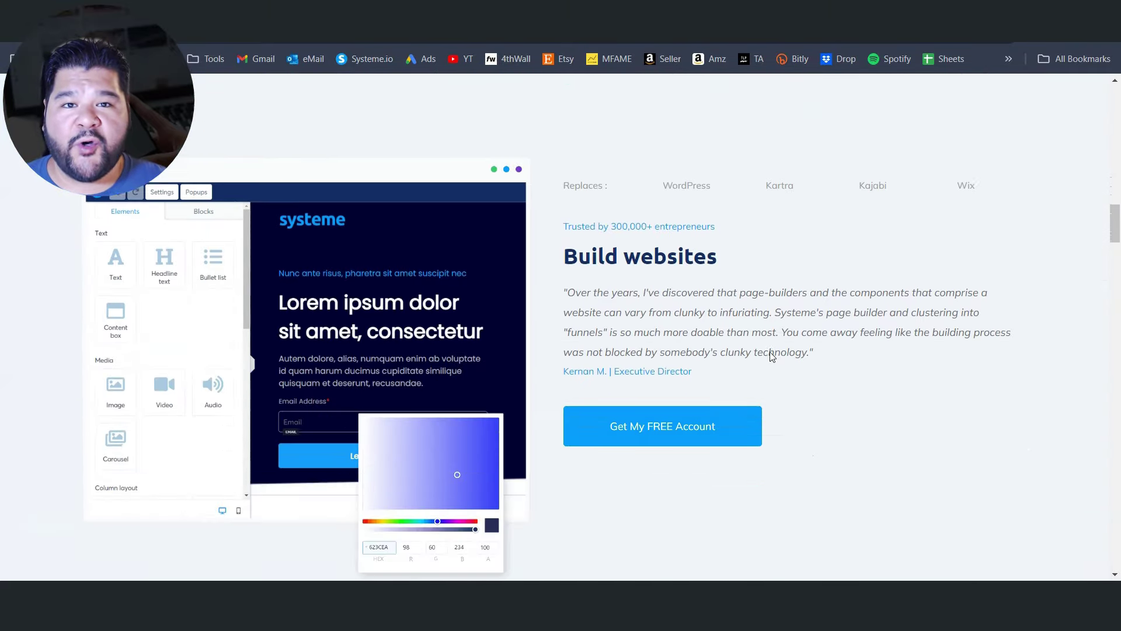
scroll(771, 357, down, 1)
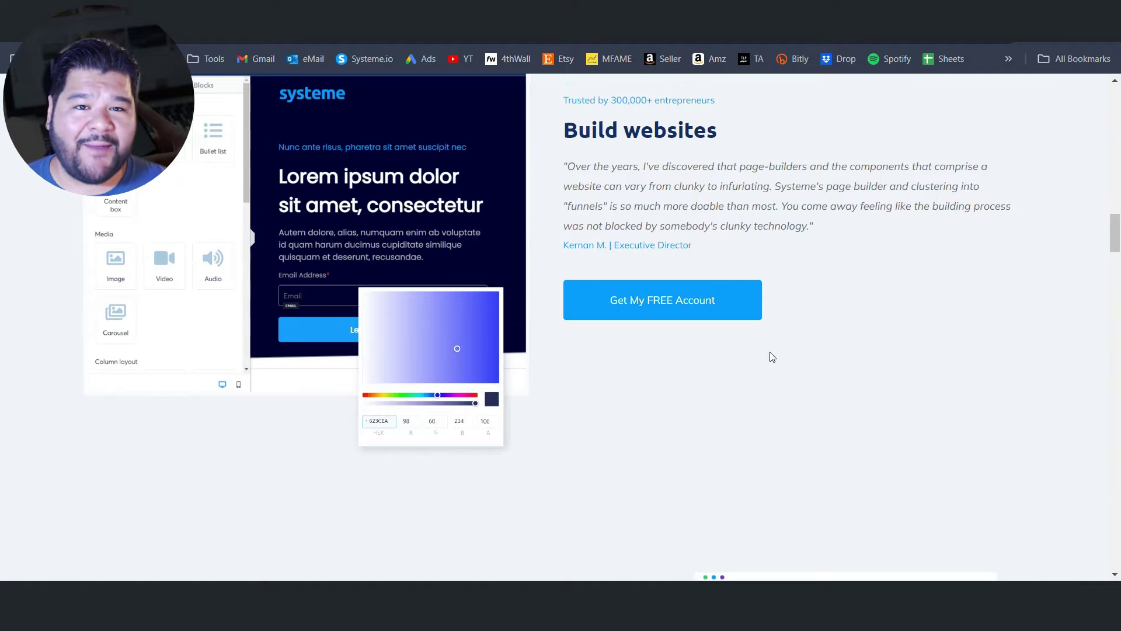
scroll(629, 395, down, 3)
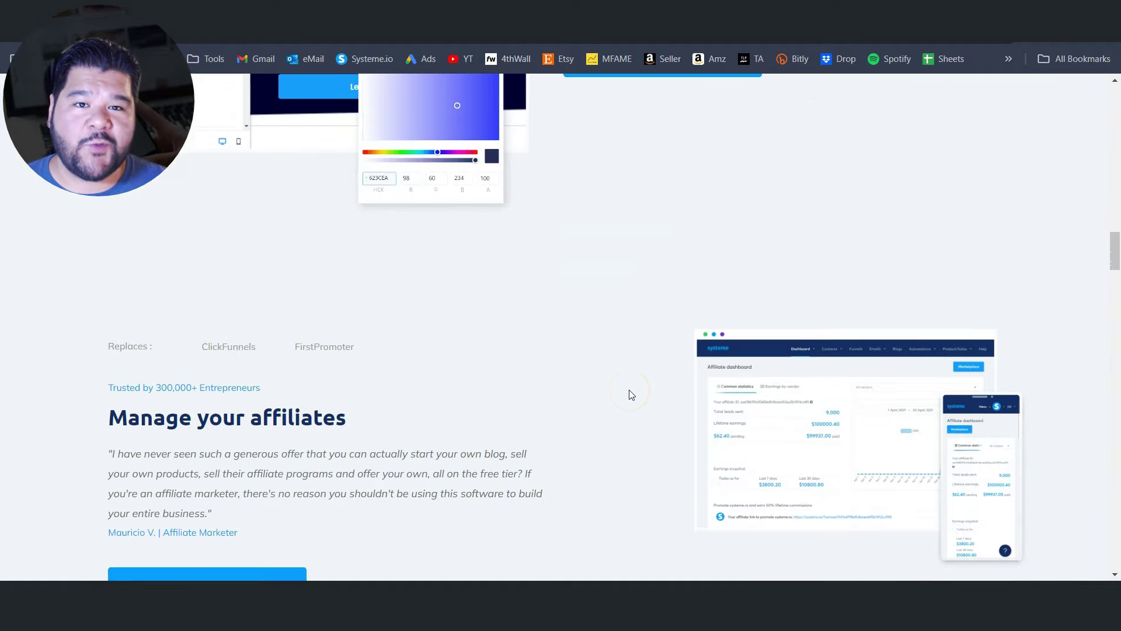
scroll(629, 394, down, 4)
scroll(629, 394, down, 1)
scroll(629, 395, up, 6)
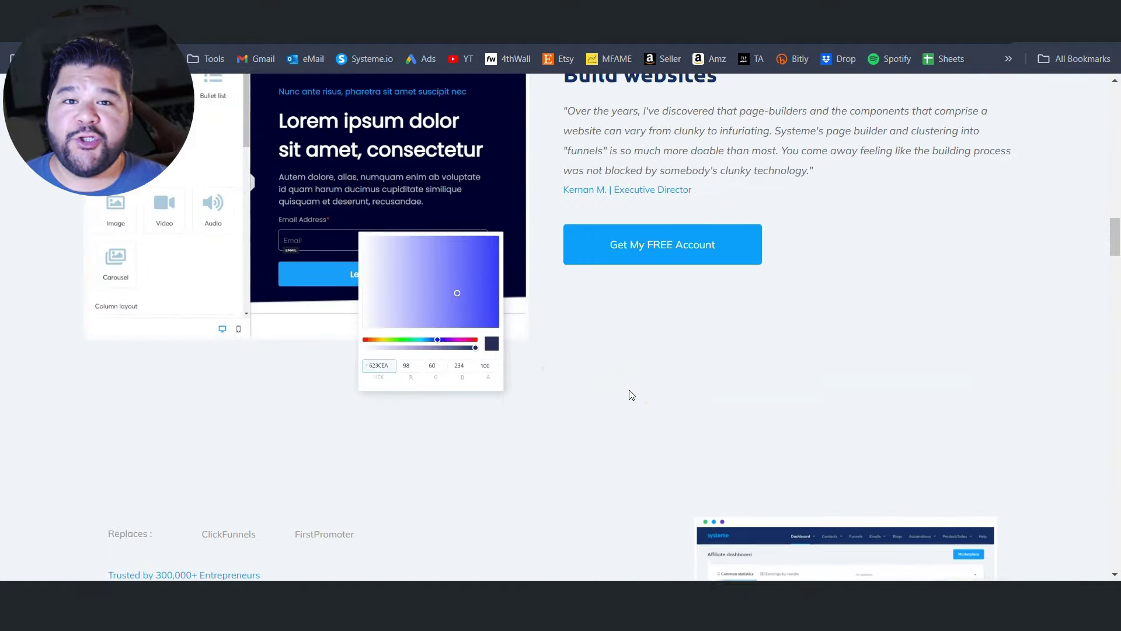
scroll(629, 395, up, 2)
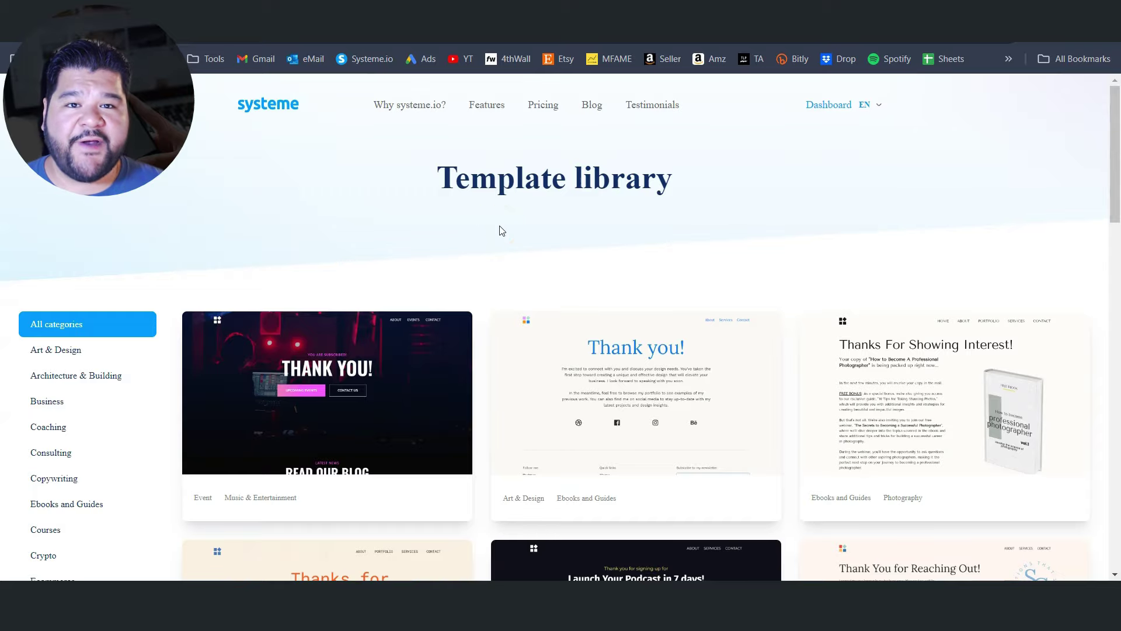
scroll(500, 230, down, 1)
scroll(499, 223, down, 2)
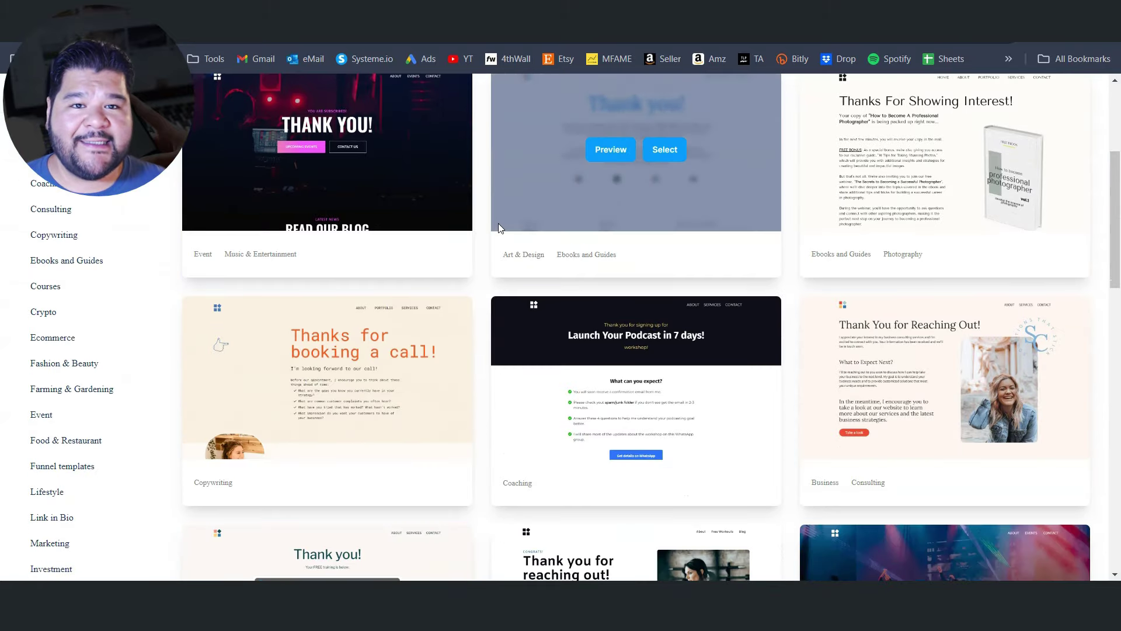
scroll(490, 228, down, 3)
scroll(477, 232, down, 3)
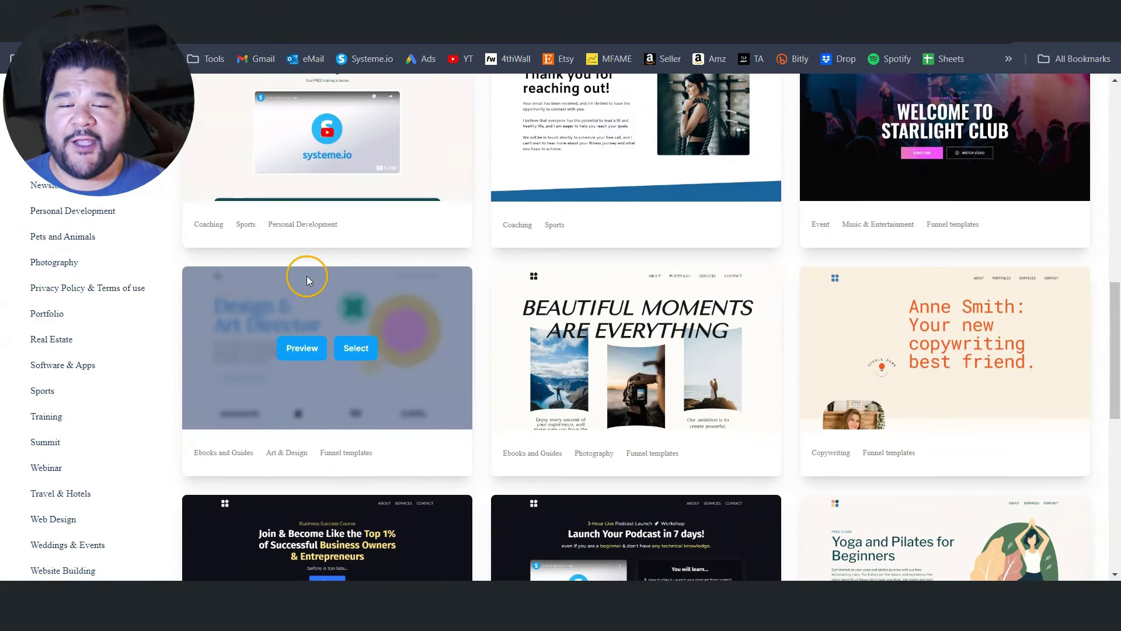
scroll(307, 273, up, 4)
scroll(308, 271, up, 3)
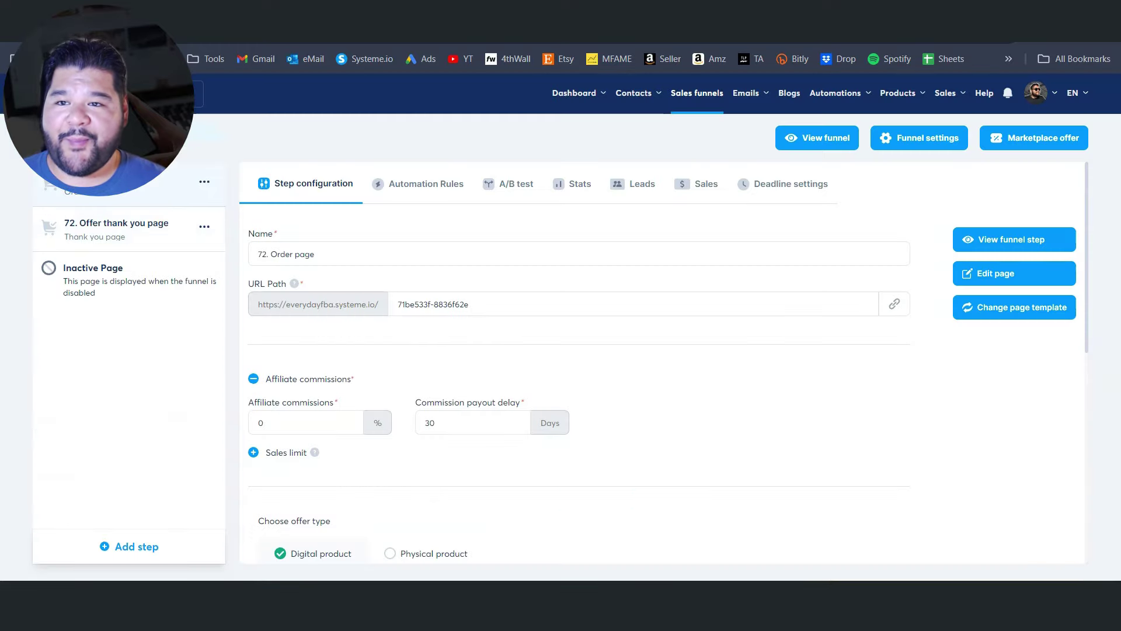
Edit the funnel's Order page step to show the Rise and Grind Coffee page.
click(994, 267)
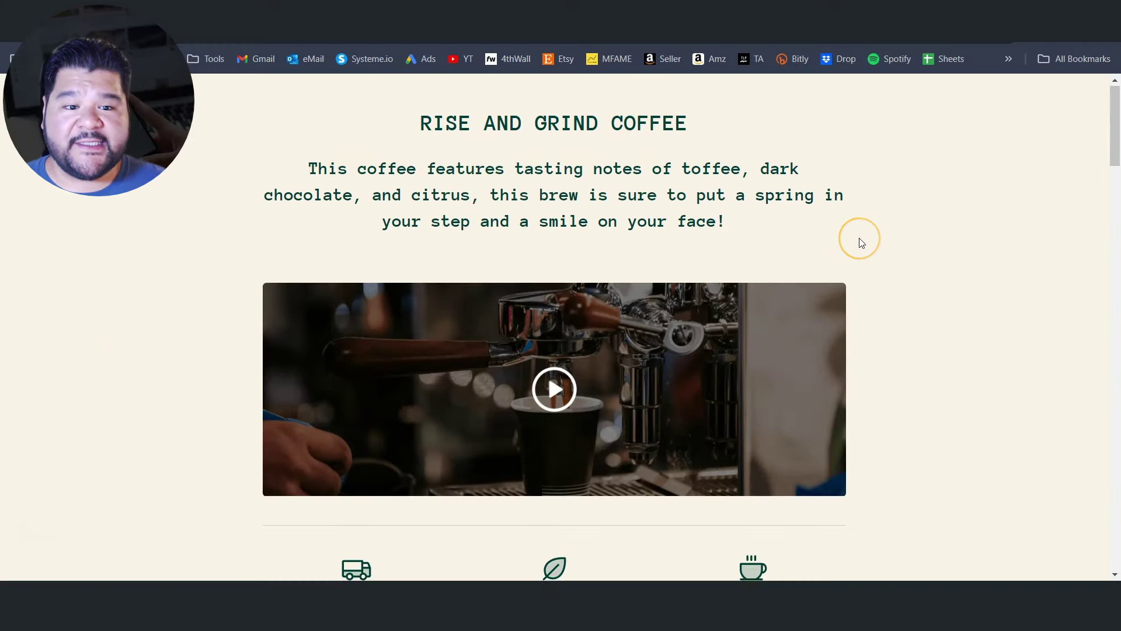
scroll(859, 237, down, 3)
scroll(862, 242, down, 2)
scroll(861, 243, down, 2)
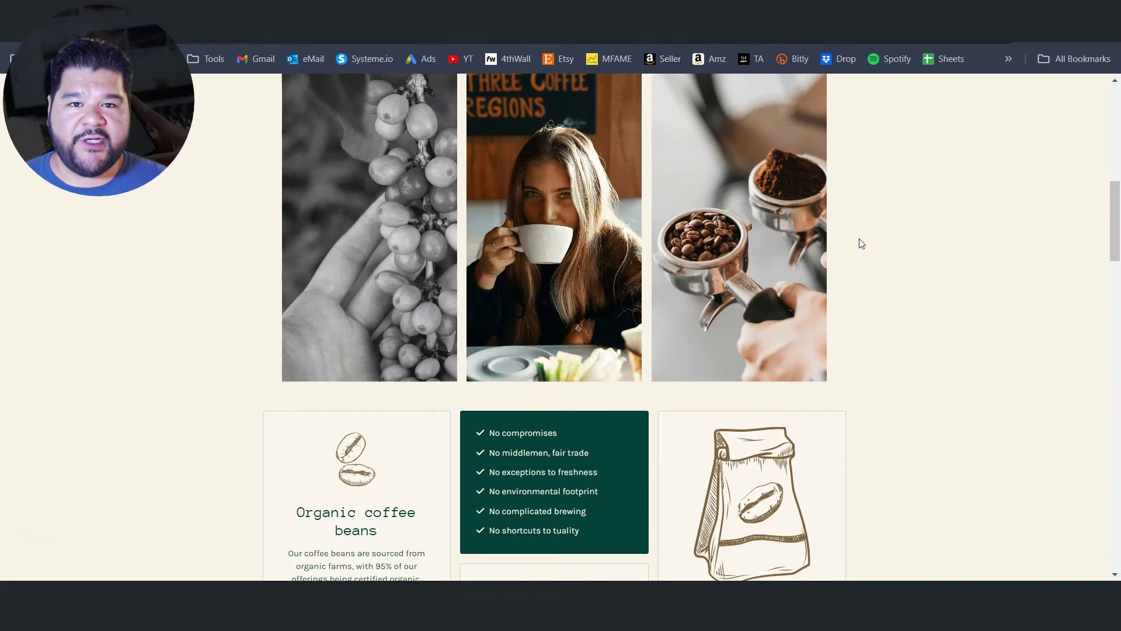
scroll(861, 242, down, 2)
scroll(862, 243, down, 2)
scroll(861, 243, down, 3)
scroll(861, 243, down, 2)
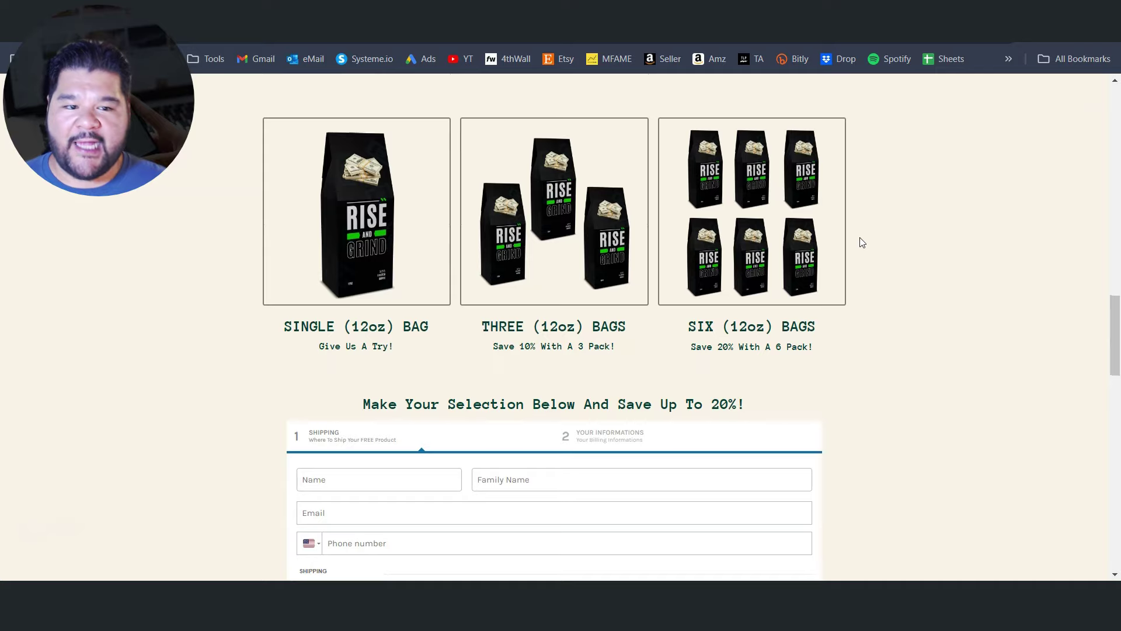
click(364, 187)
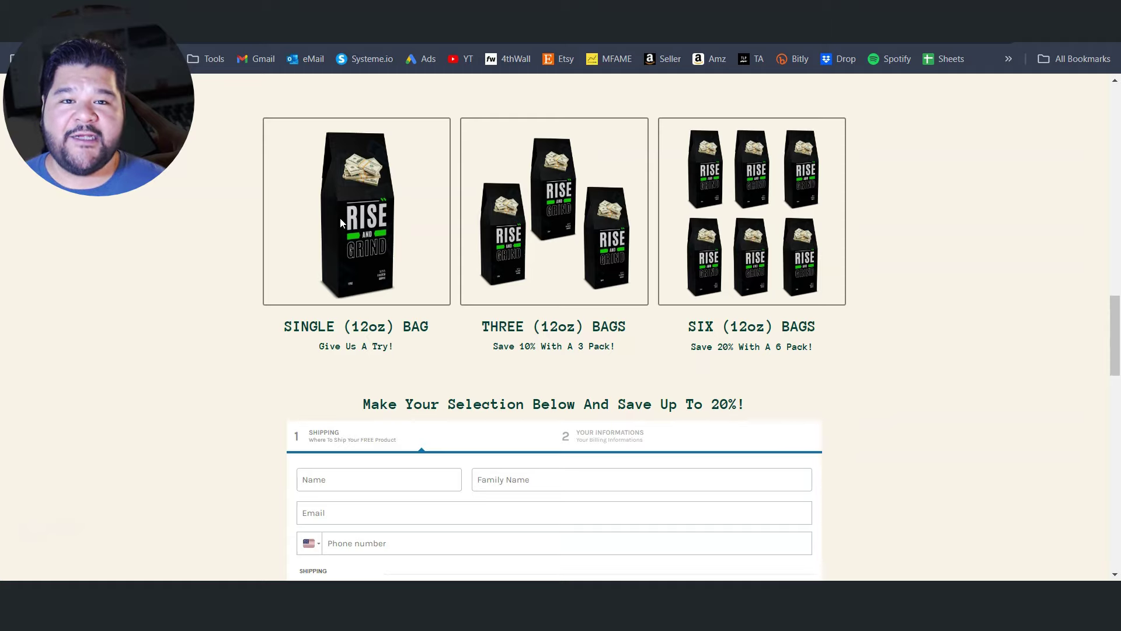
Continue checkout and choose the Rise and Grind 6 Pack (Save 20%) bundle.
click(453, 352)
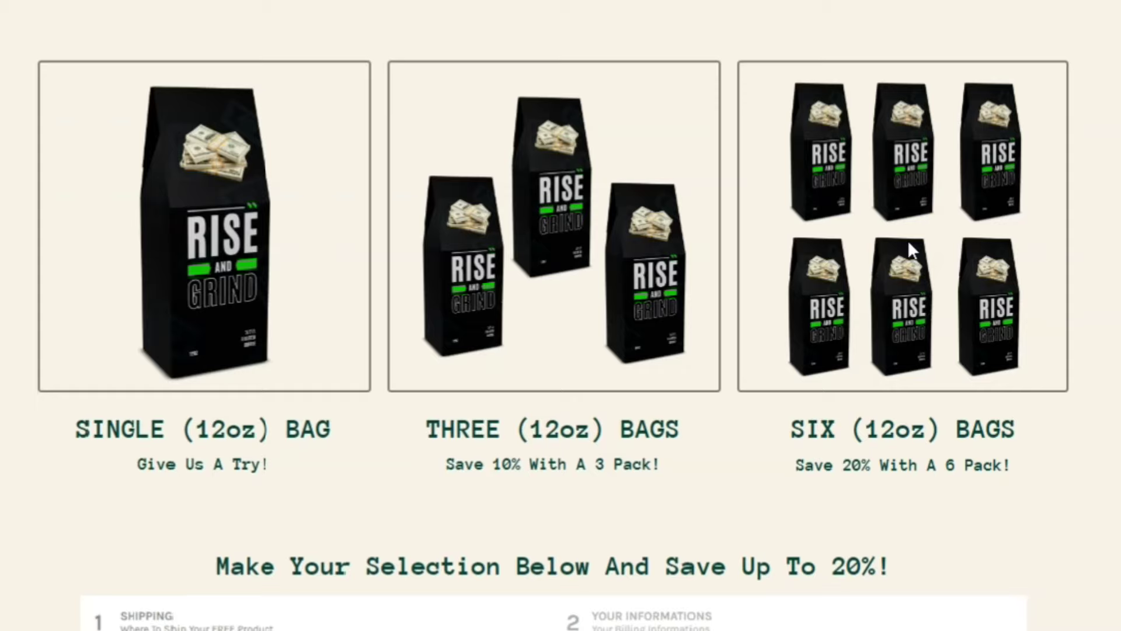
scroll(763, 264, down, 3)
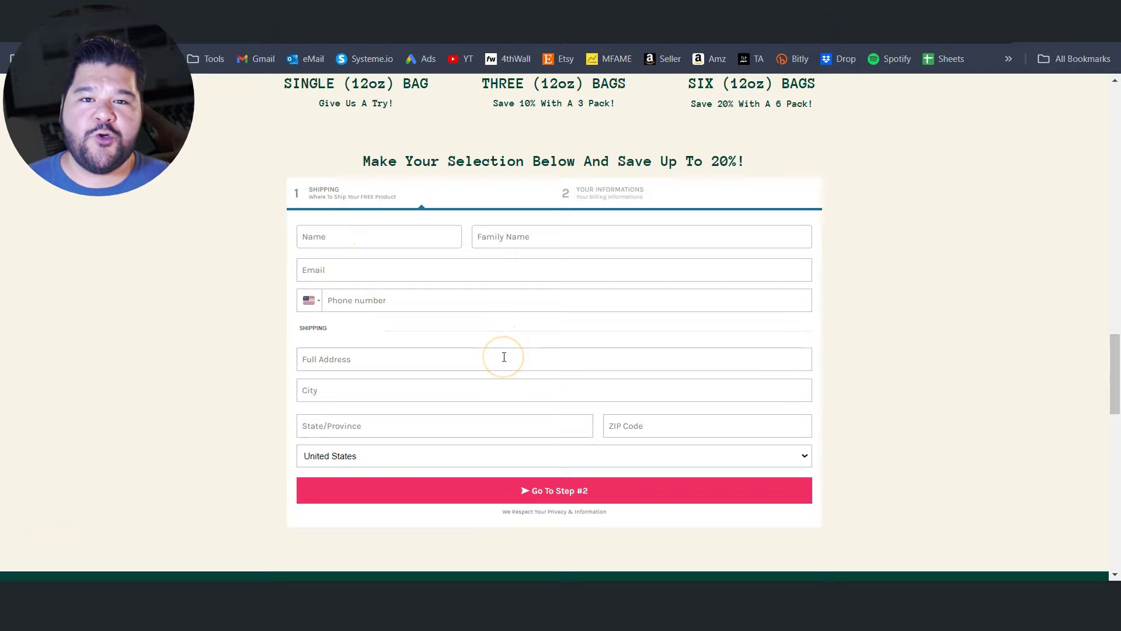
scroll(438, 219, up, 2)
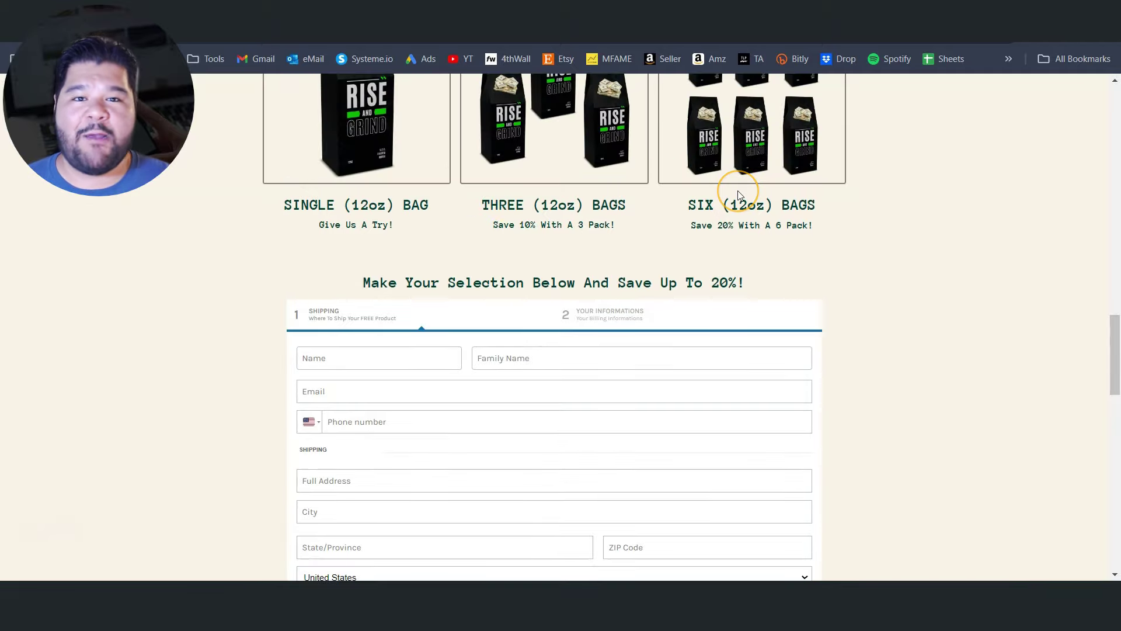
click(611, 315)
scroll(610, 365, down, 2)
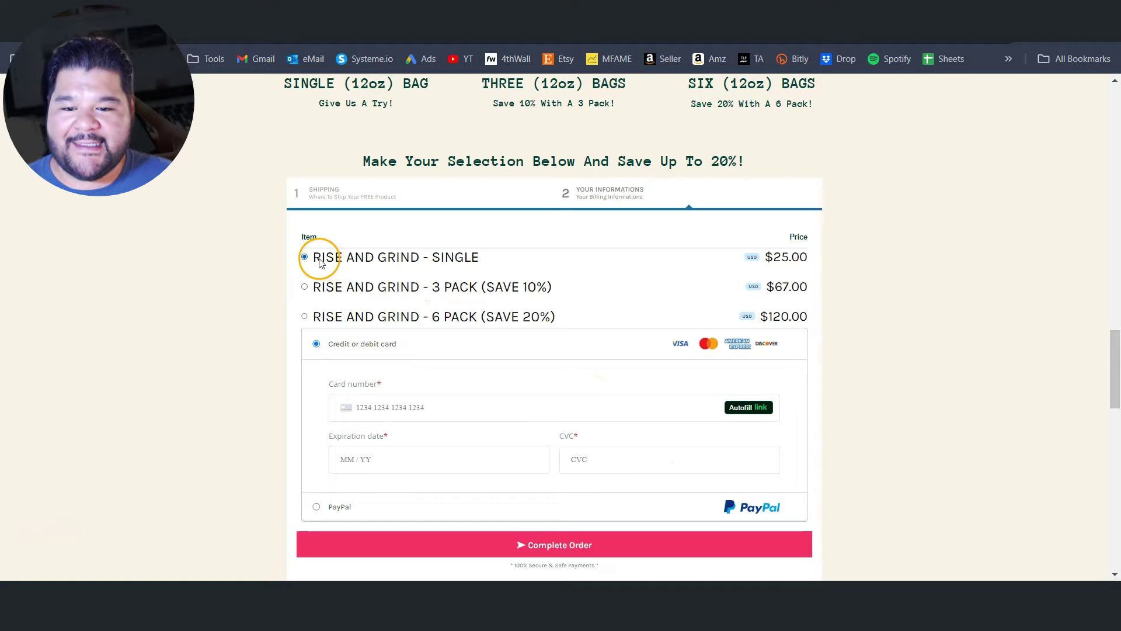
click(304, 288)
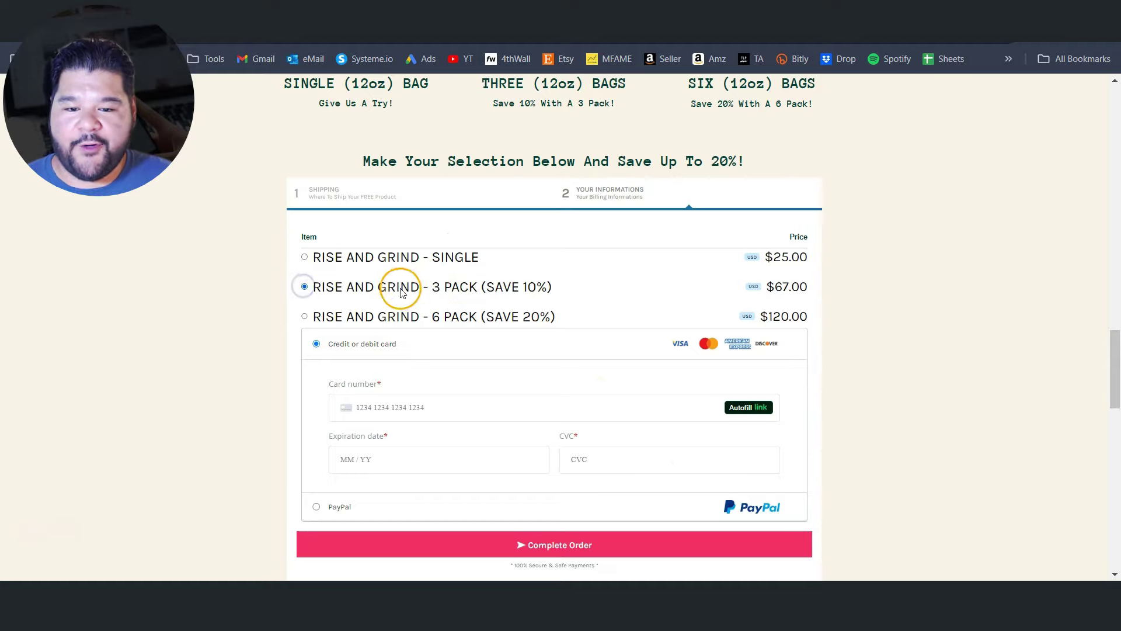
click(303, 316)
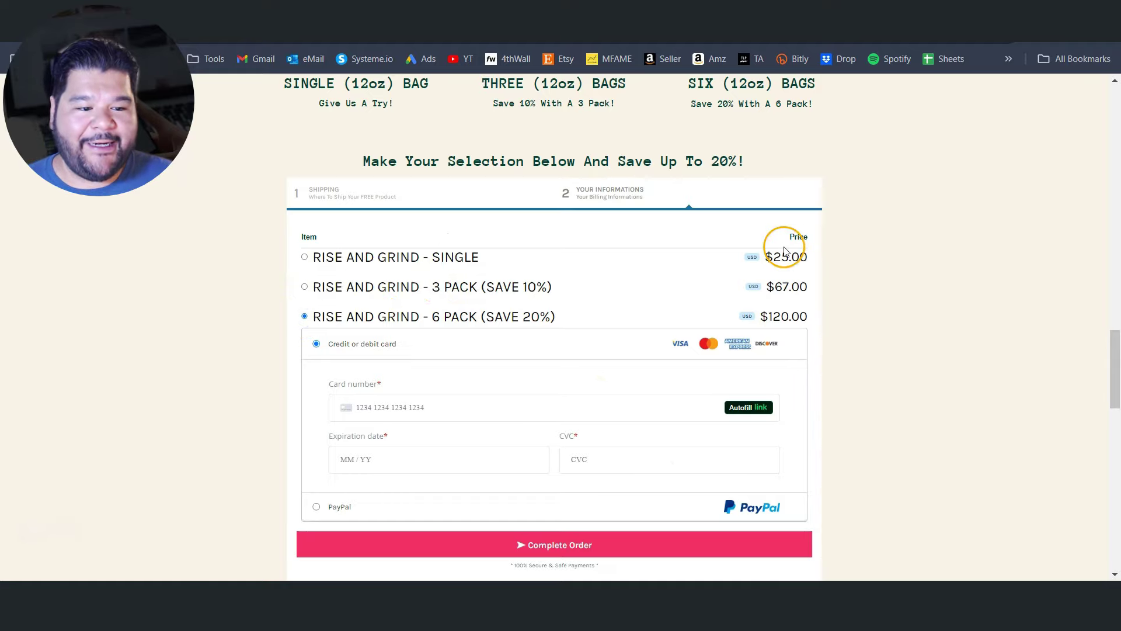
Highlight the single bag's $25.00 price, then the 6 pack's $120.00 price.
mouse_move(772, 256)
mouse_down()
mouse_move(809, 258)
mouse_move(807, 287)
mouse_up()
click(760, 316)
drag(760, 317, 832, 319)
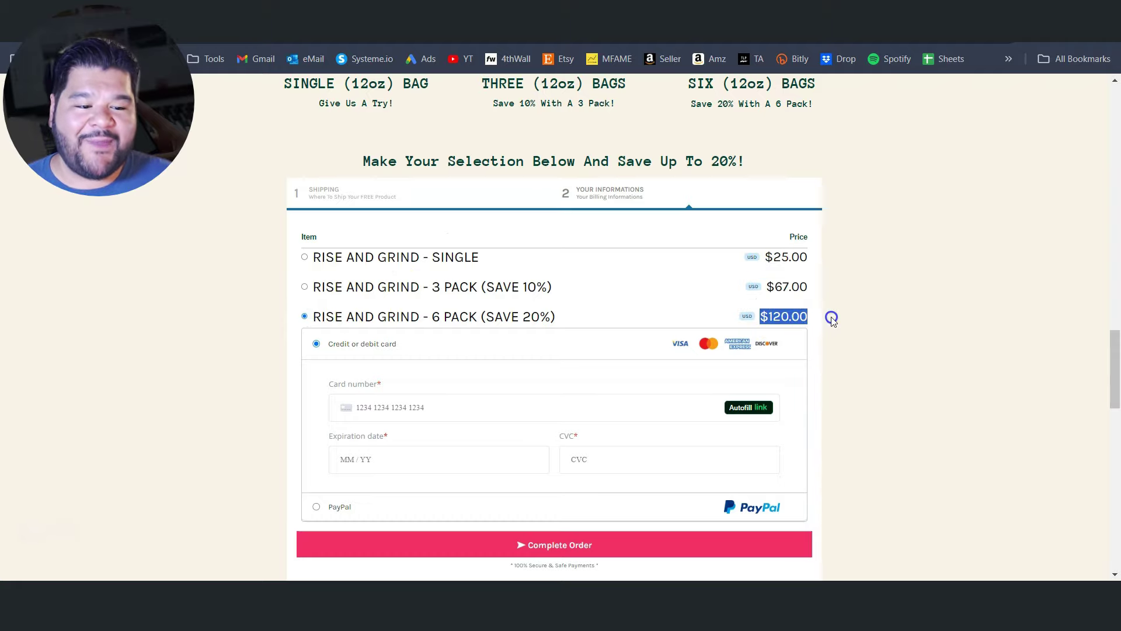
click(154, 381)
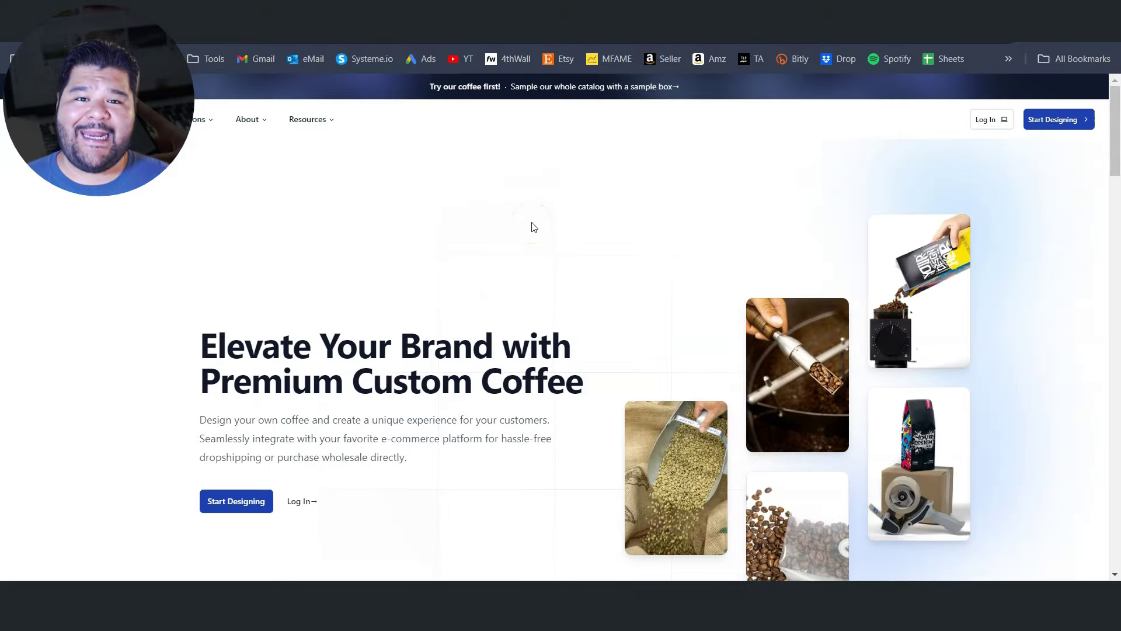
Browse the Roastify homepage toward the Your Products dashboard.
click(517, 252)
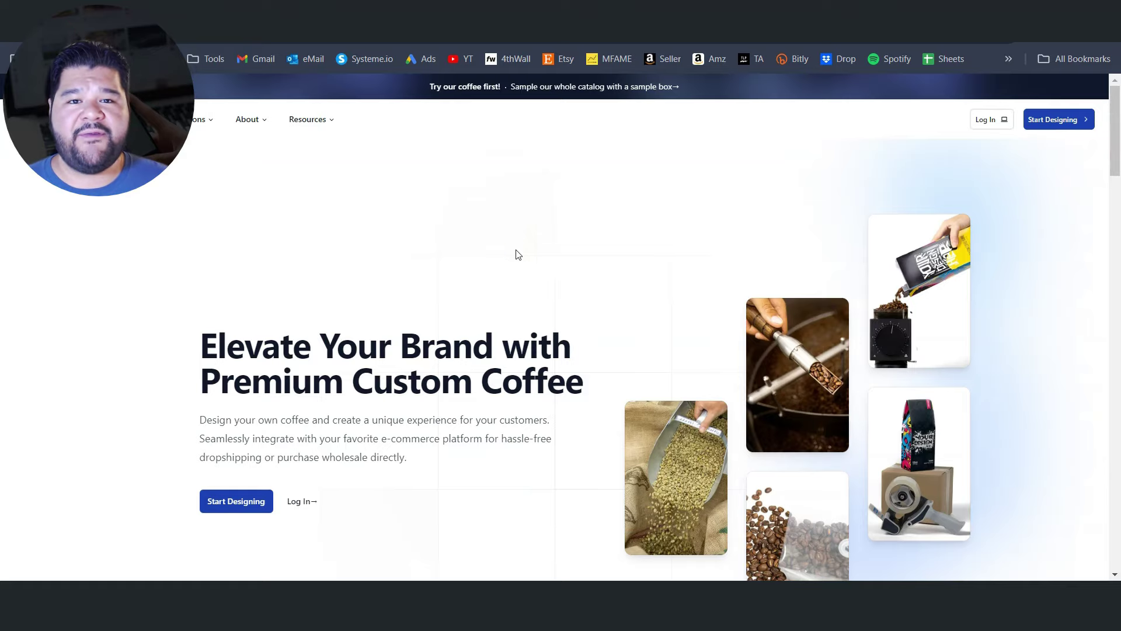
scroll(517, 254, down, 5)
scroll(517, 254, down, 2)
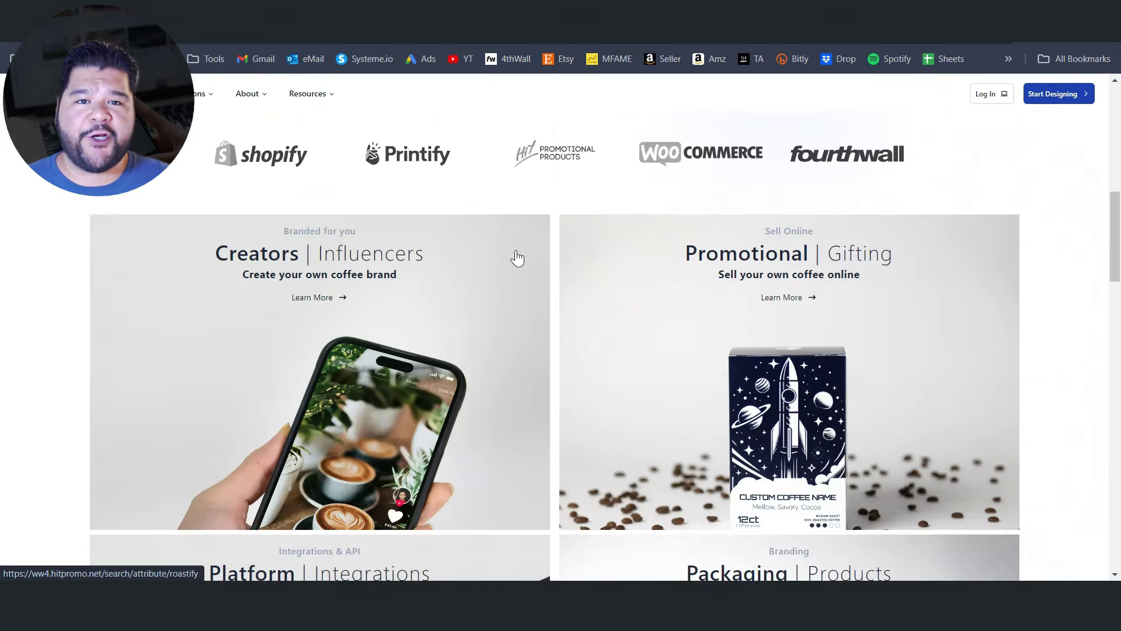
scroll(517, 256, down, 2)
scroll(517, 256, down, 2)
scroll(517, 257, down, 4)
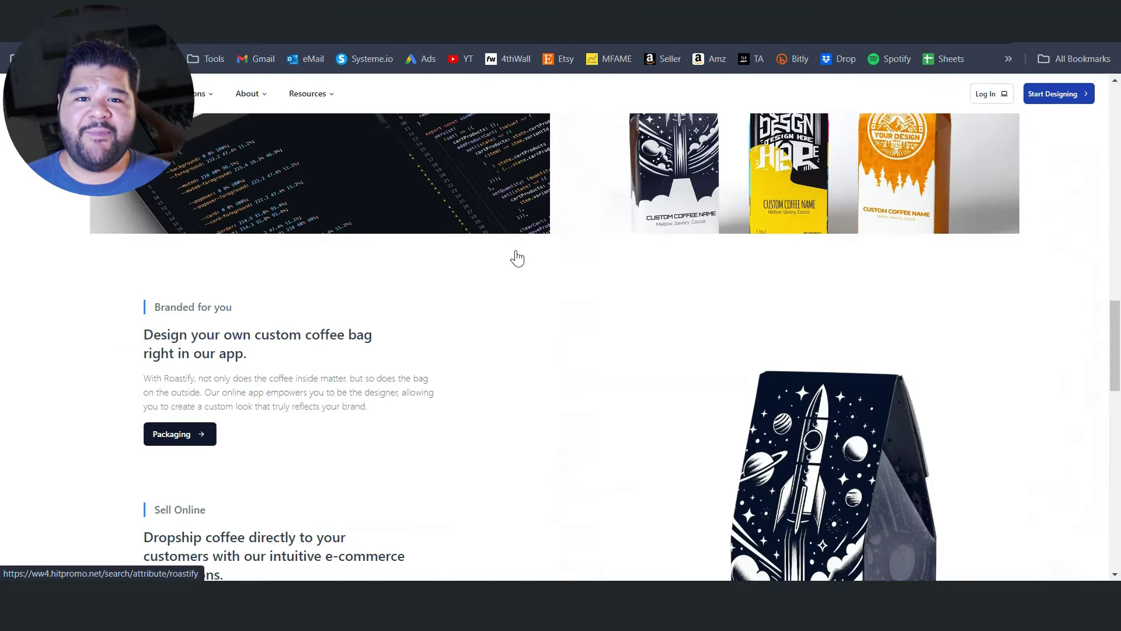
scroll(517, 257, down, 2)
scroll(517, 257, up, 3)
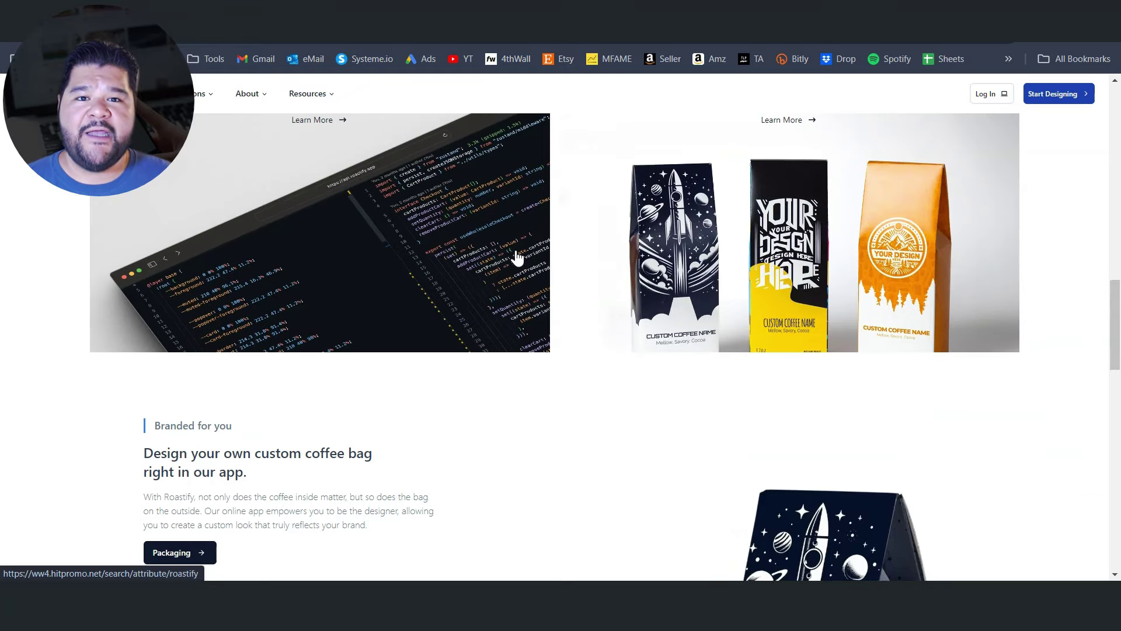
scroll(516, 257, up, 4)
scroll(517, 257, up, 3)
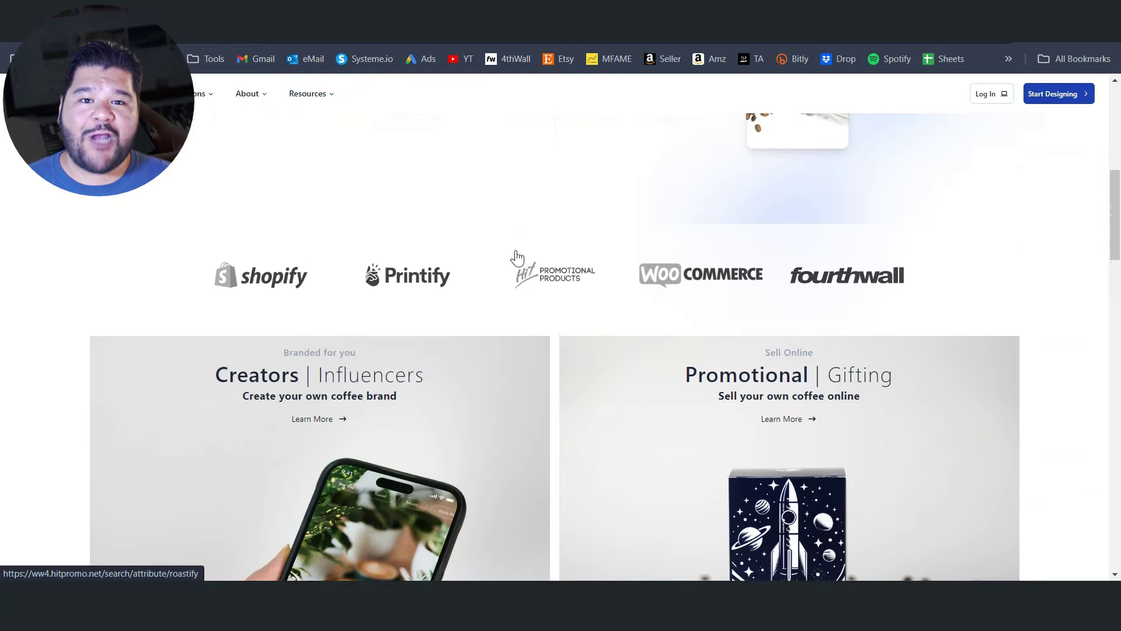
scroll(517, 257, up, 4)
scroll(517, 256, up, 2)
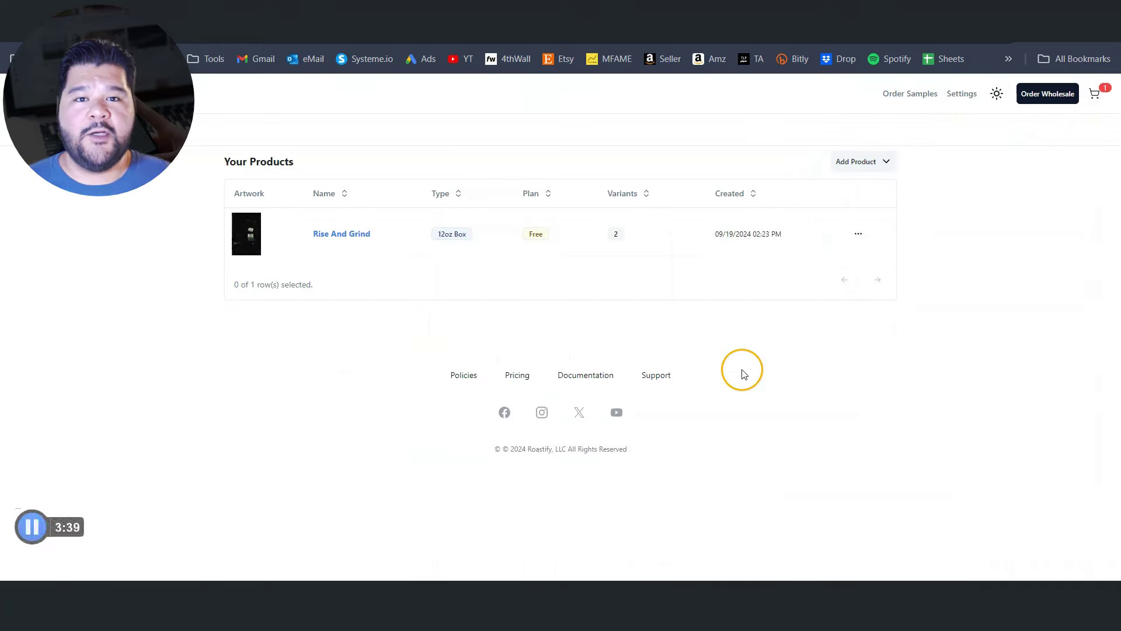
Add a new 12oz Box product, browse the design templates, and return to the blank canvas.
click(853, 166)
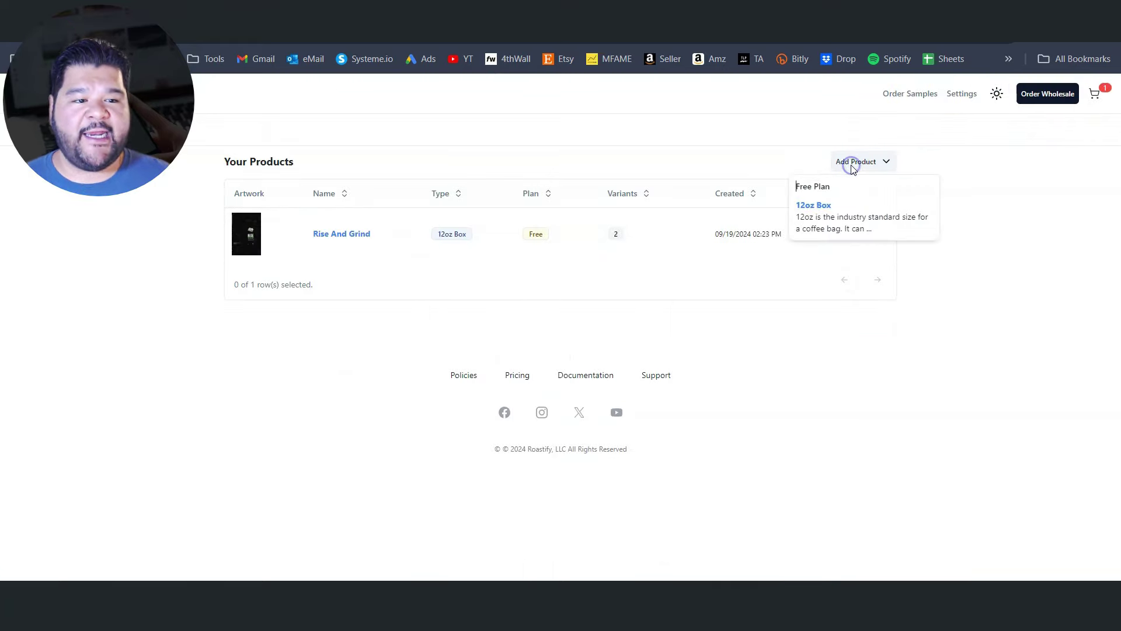
click(818, 208)
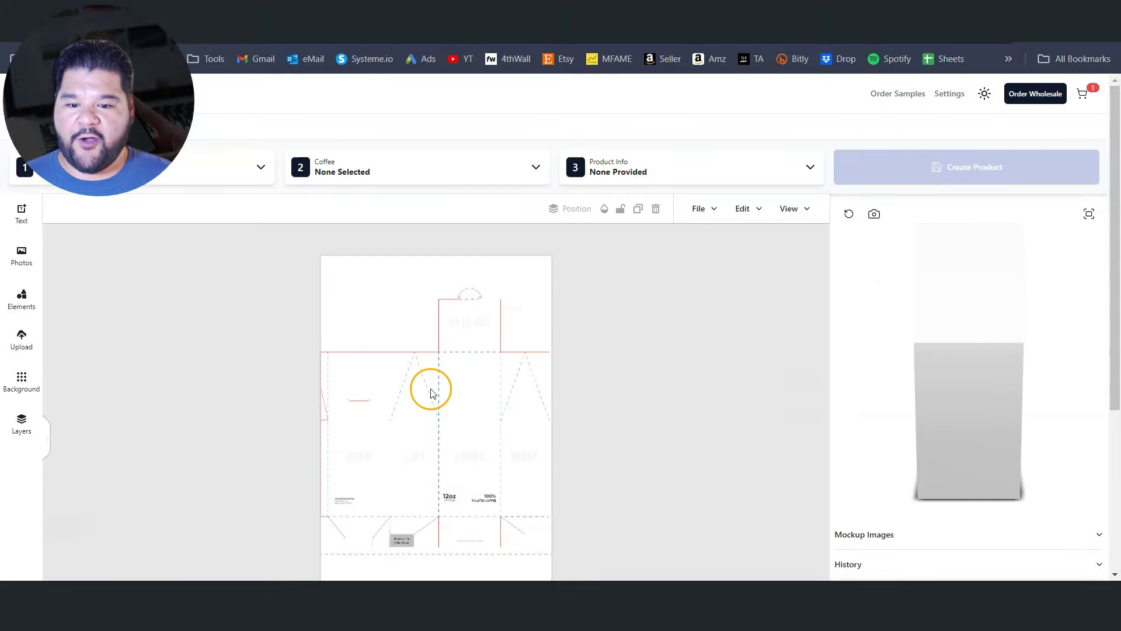
click(198, 165)
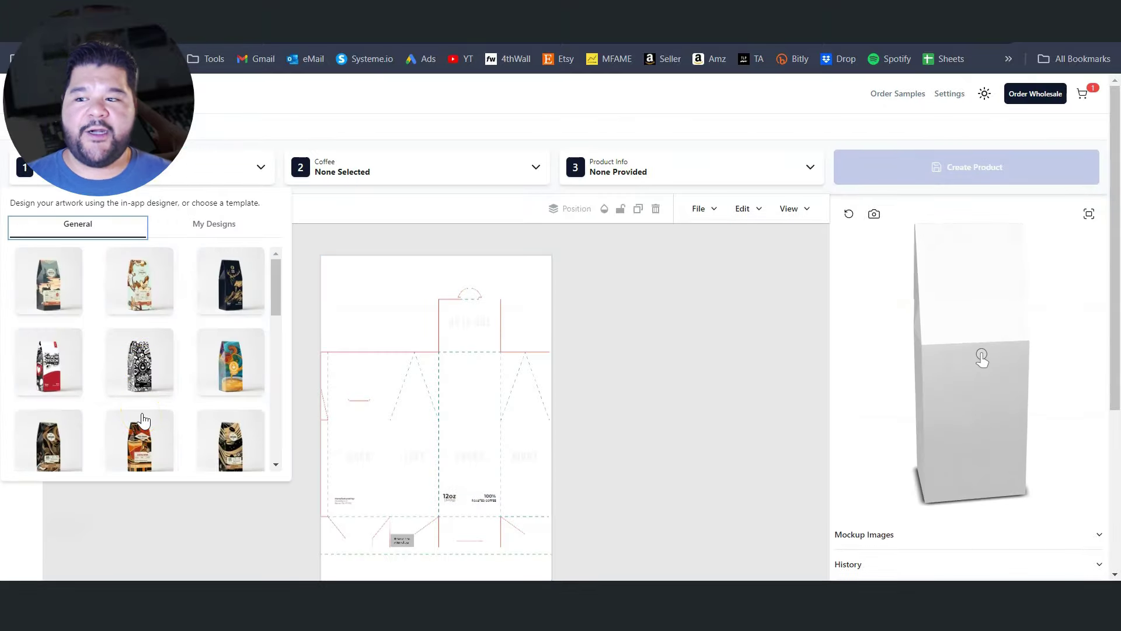
click(338, 251)
click(30, 333)
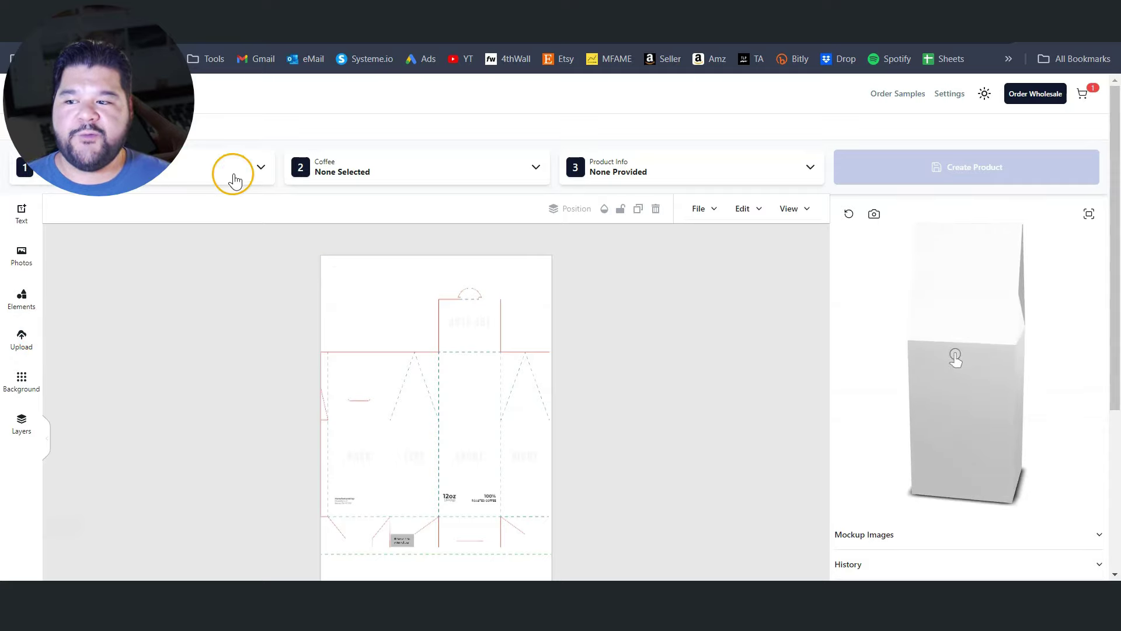
Browse the Single Origin, Medium, Dark and Light roast coffee choices for the box.
click(392, 180)
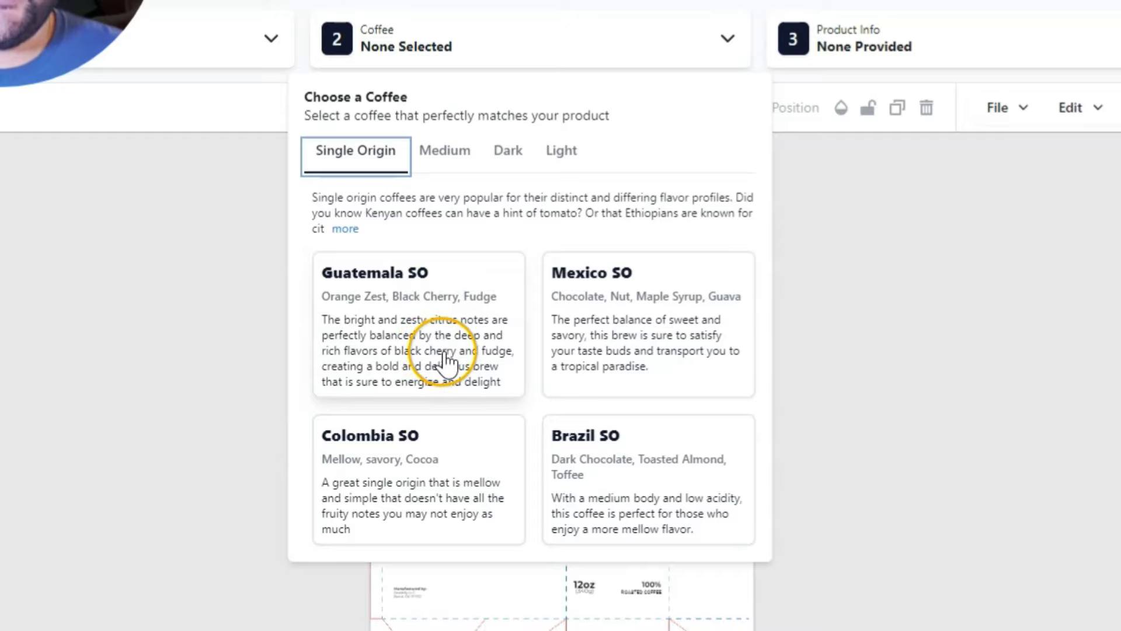
click(451, 152)
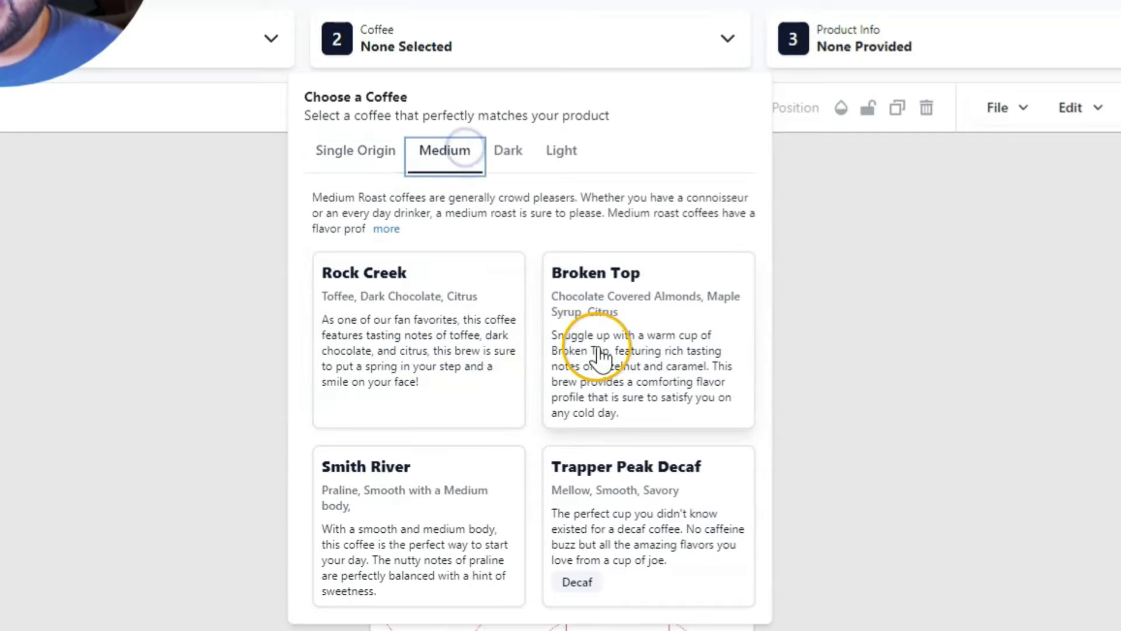
click(506, 156)
click(568, 154)
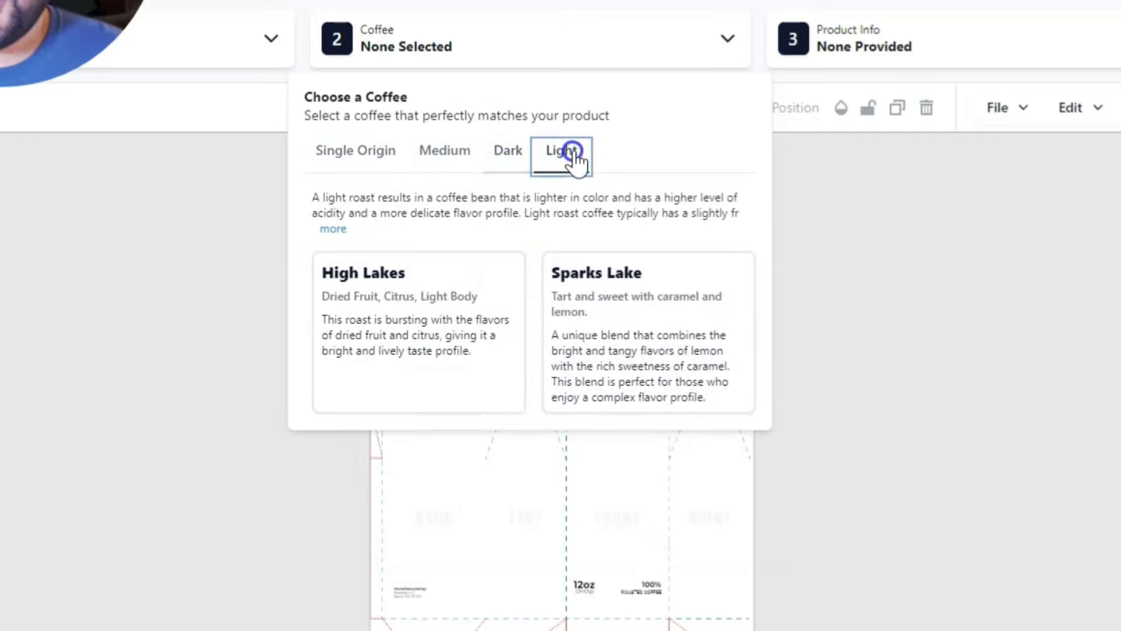
click(510, 150)
click(445, 156)
click(318, 240)
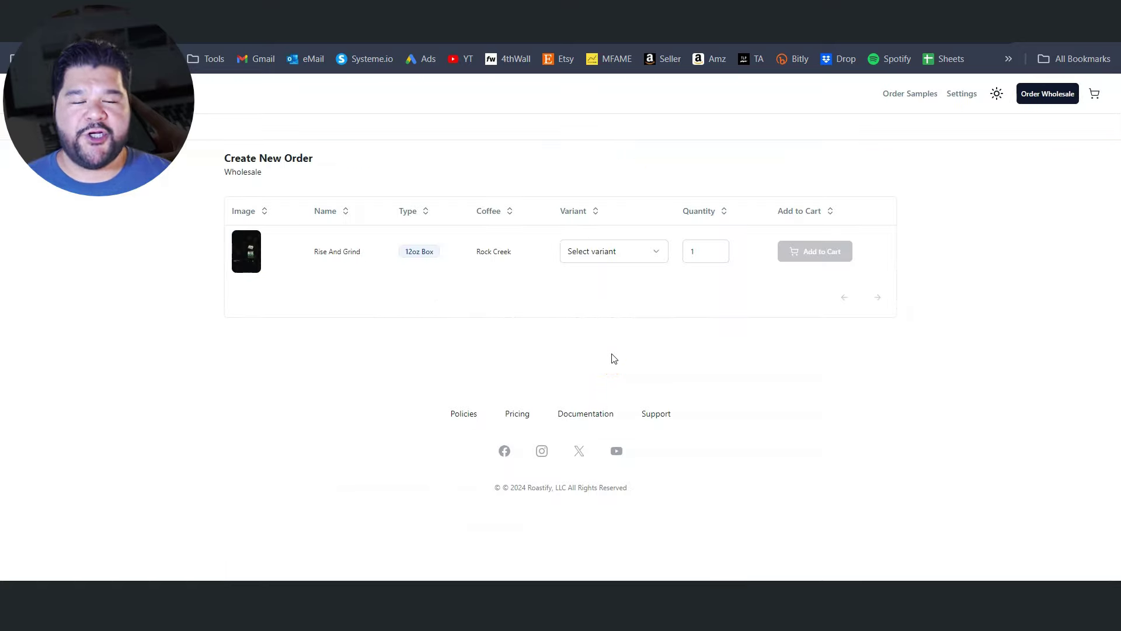
Set the Rise And Grind box variant to Ground and add it to the wholesale cart.
click(604, 343)
click(741, 230)
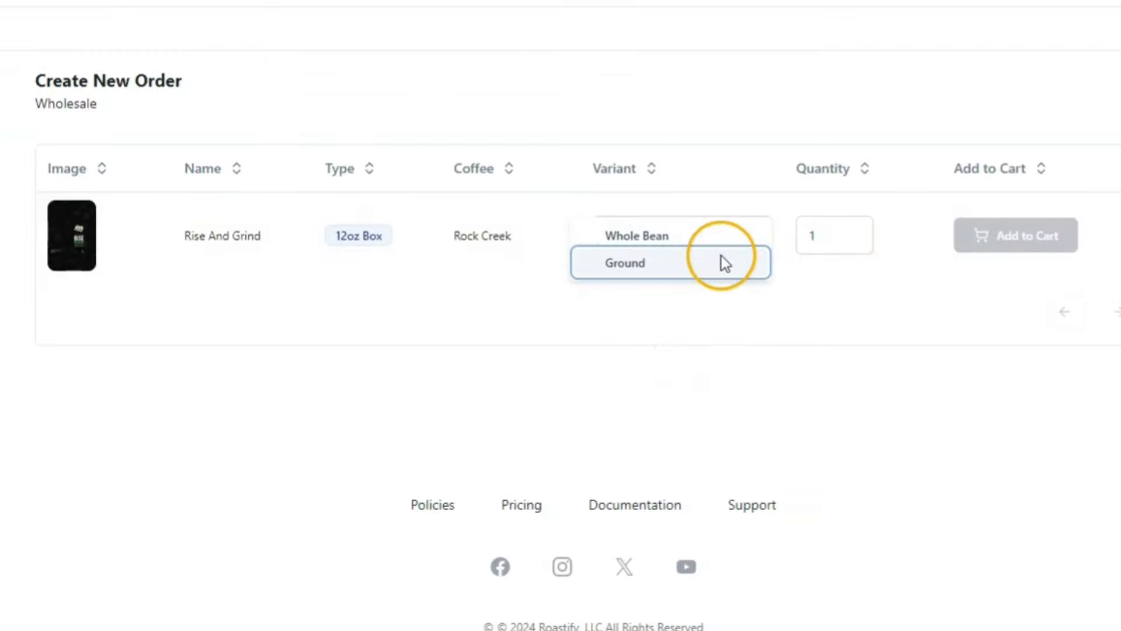
click(721, 260)
click(1027, 244)
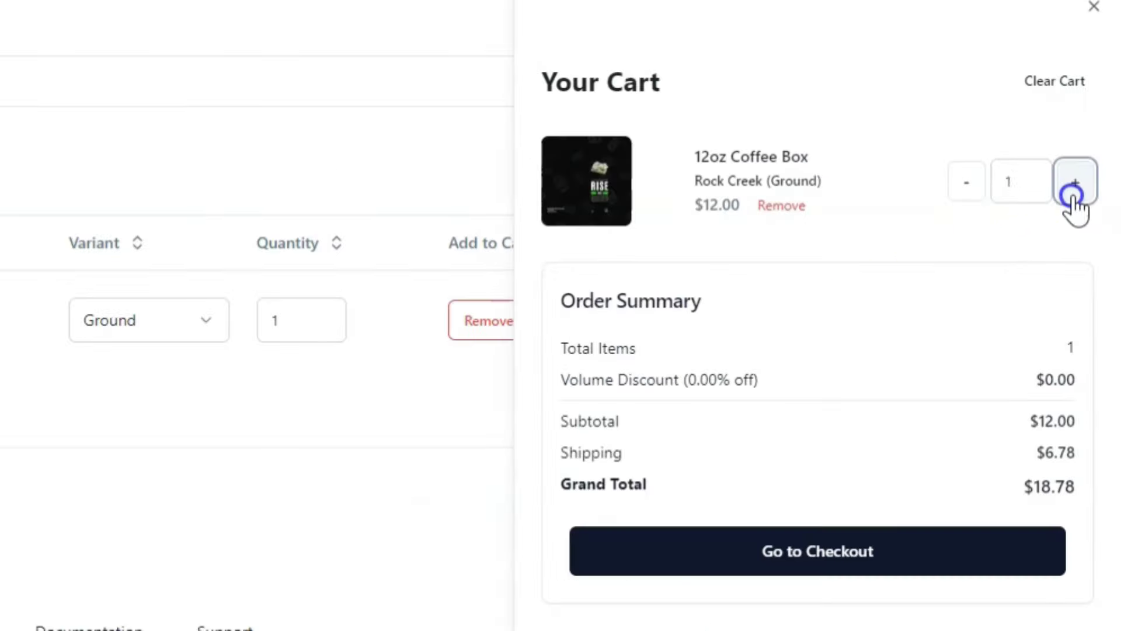
Raise the cart quantity to six boxes.
click(1075, 182)
click(1075, 183)
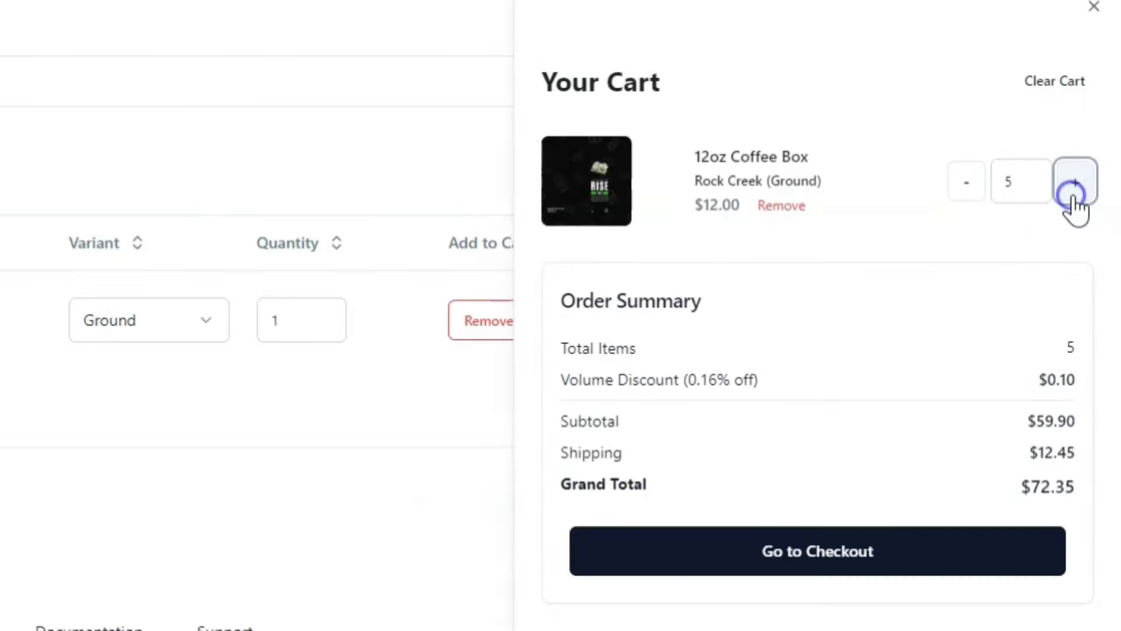
click(1075, 182)
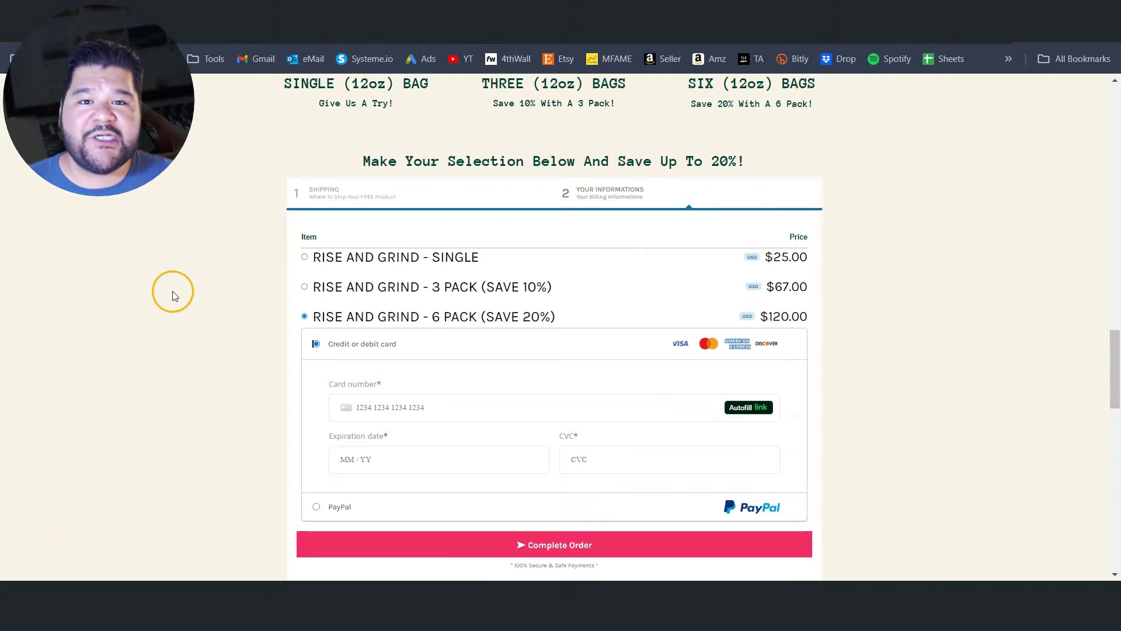
scroll(172, 297, up, 3)
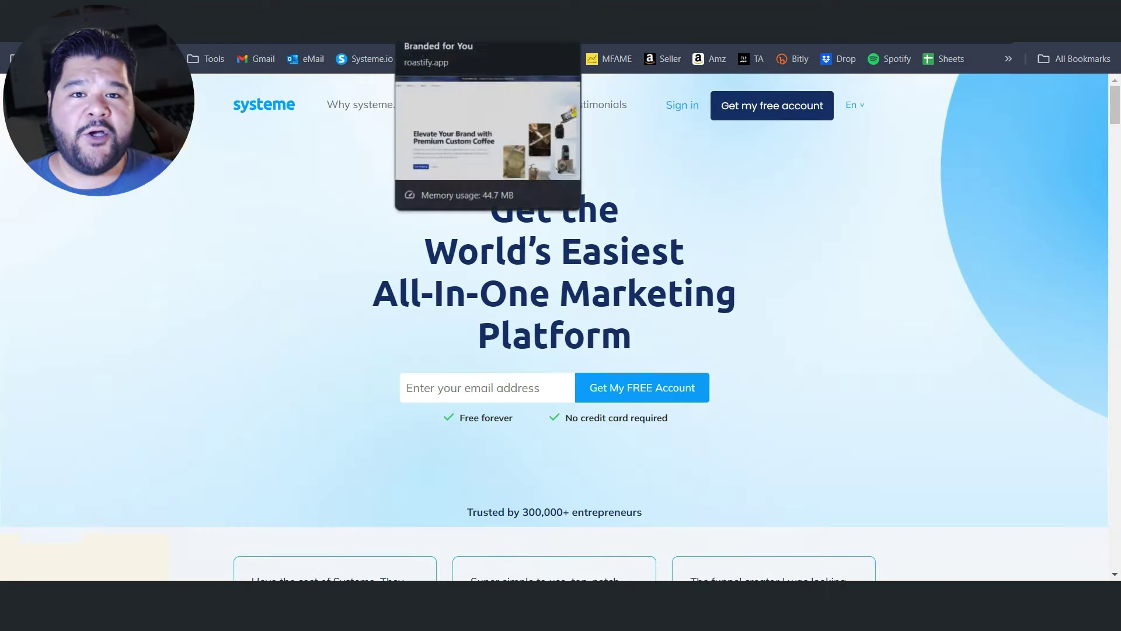
Return to the YouTube tab with the Shopify coffee-selling video.
click(473, 22)
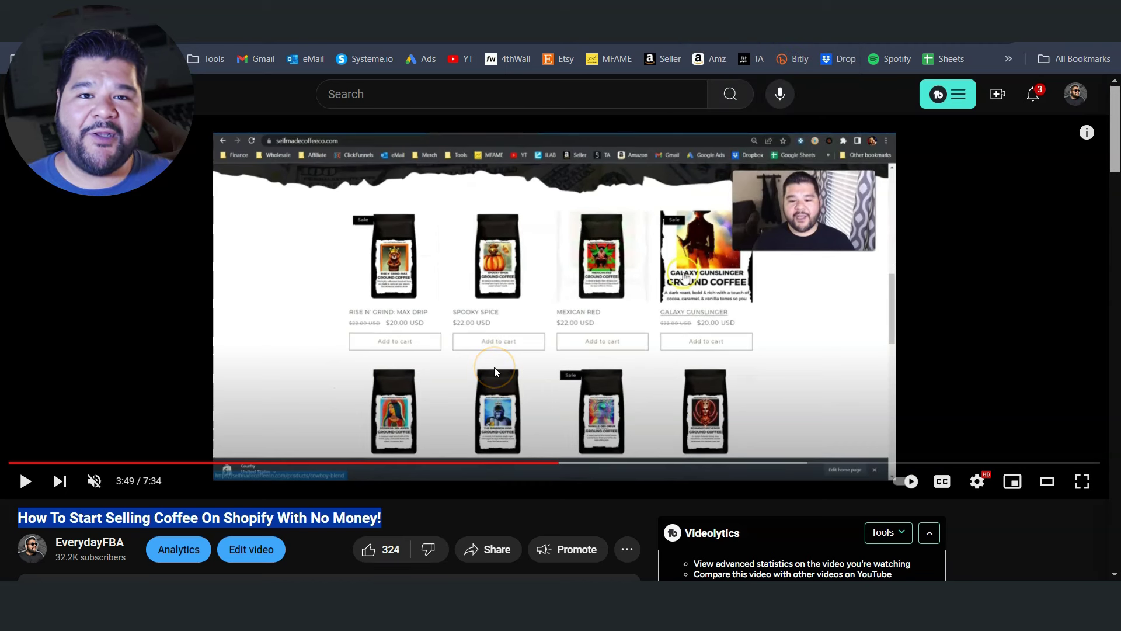
scroll(494, 373, down, 1)
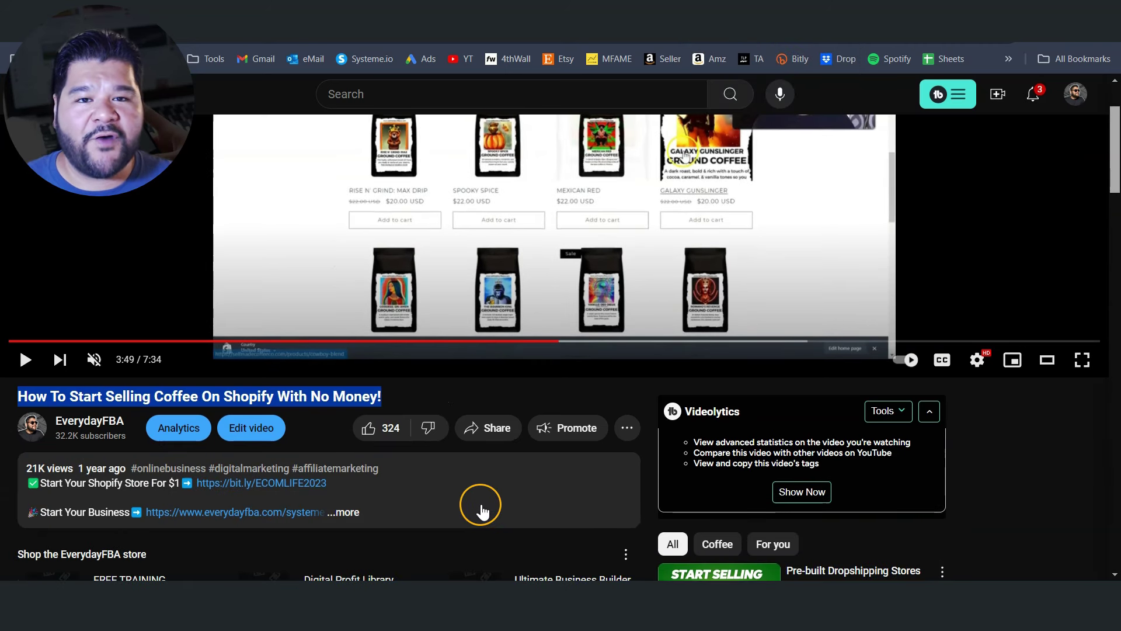
scroll(481, 509, up, 1)
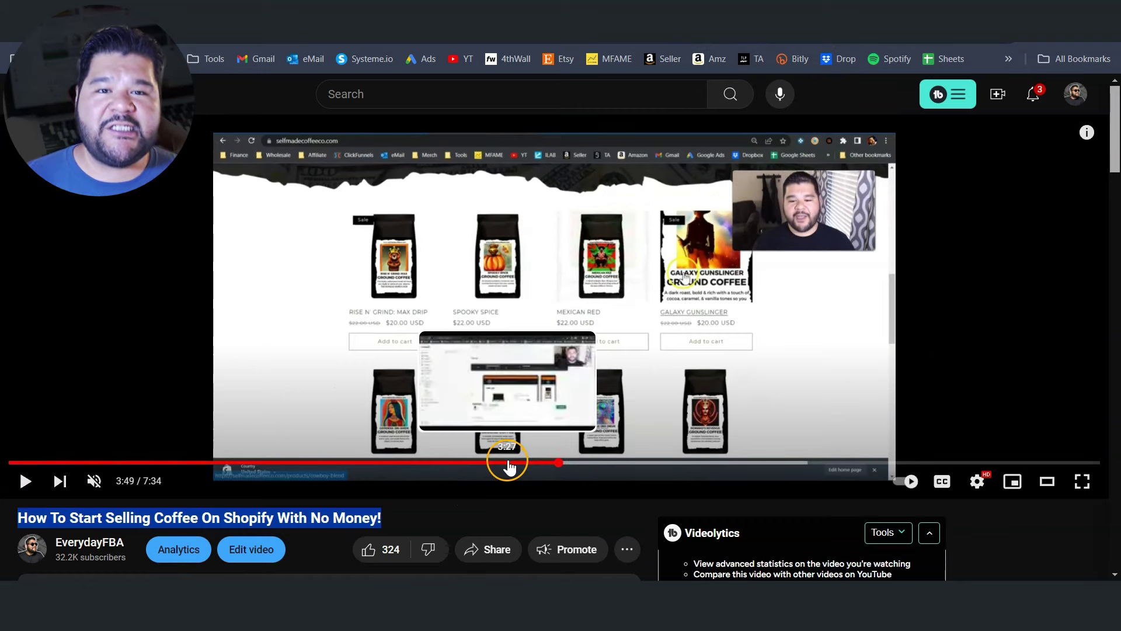